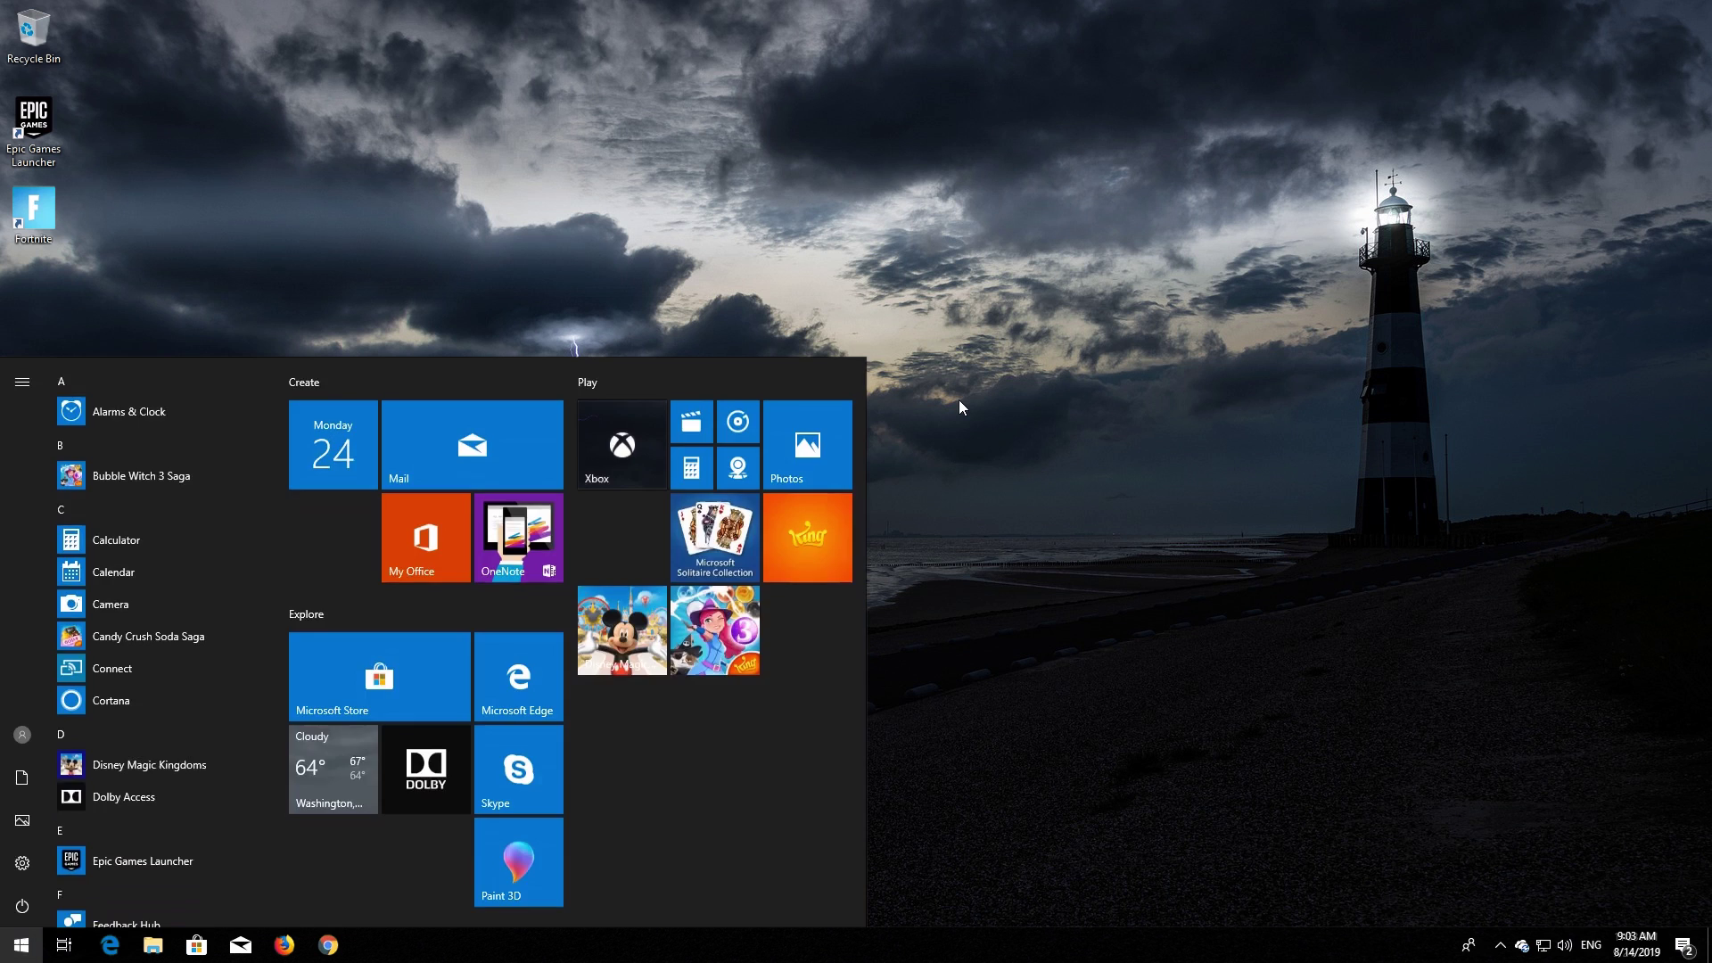
- Search 'control panel' from the Start menu and open Control Panel from the results
{"action": "type", "text": "control panel"}
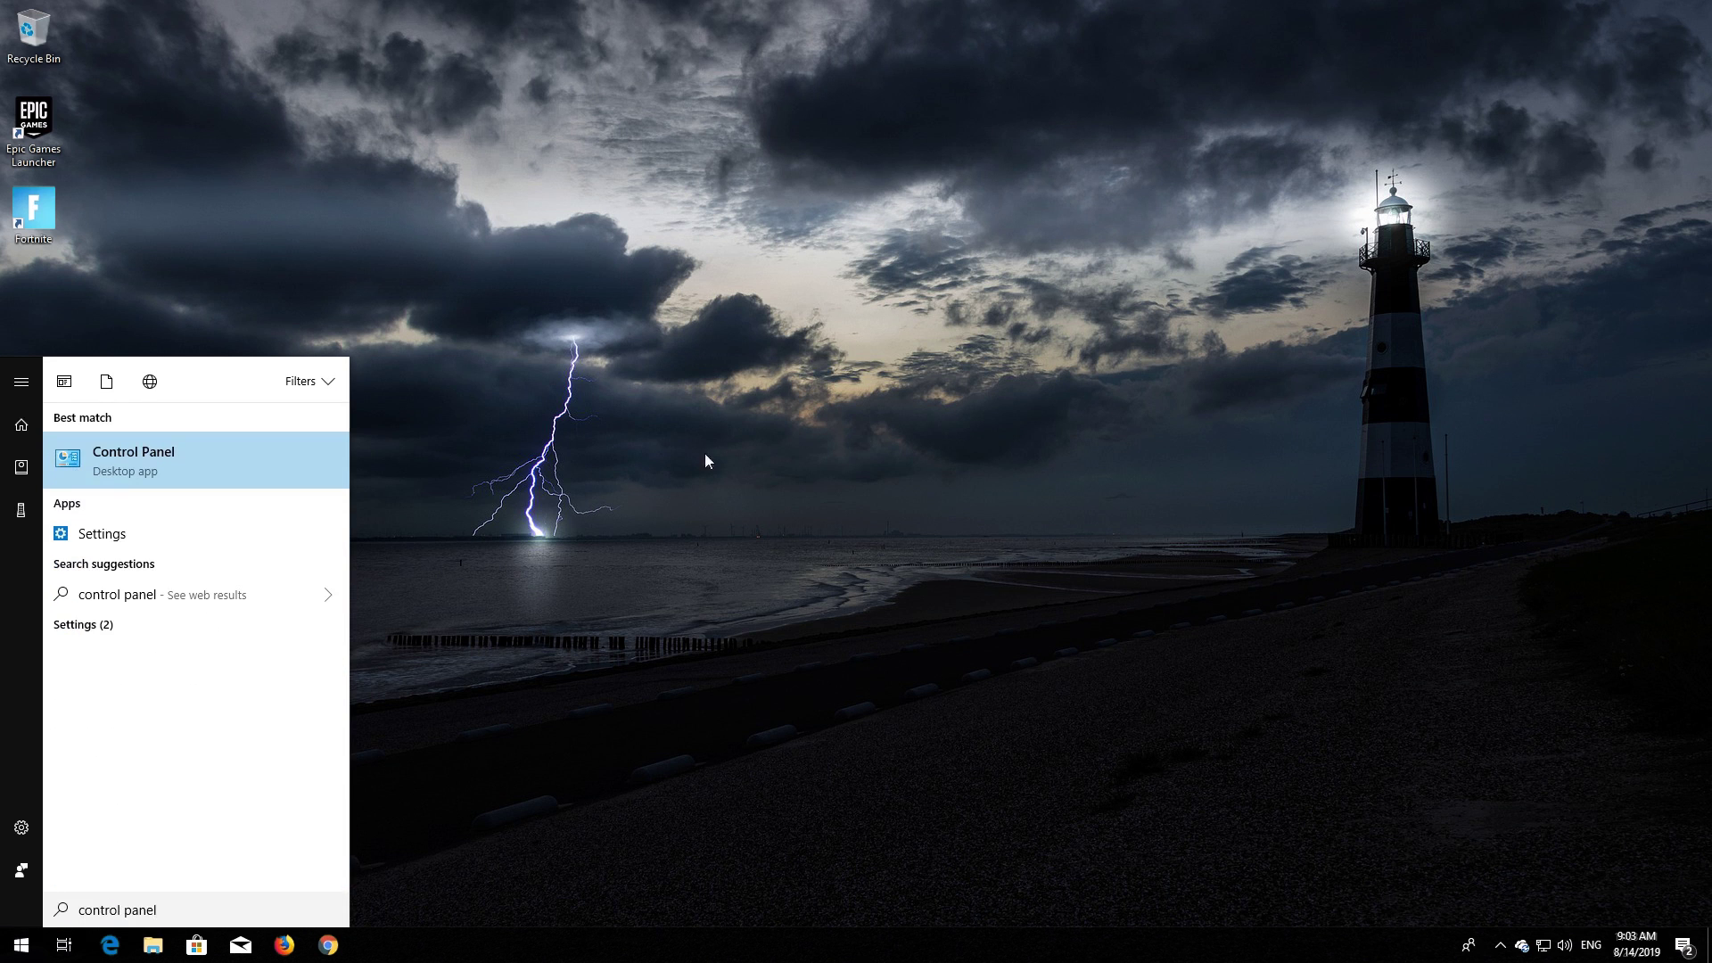
{"action": "left_click", "coordinate": [114, 482]}
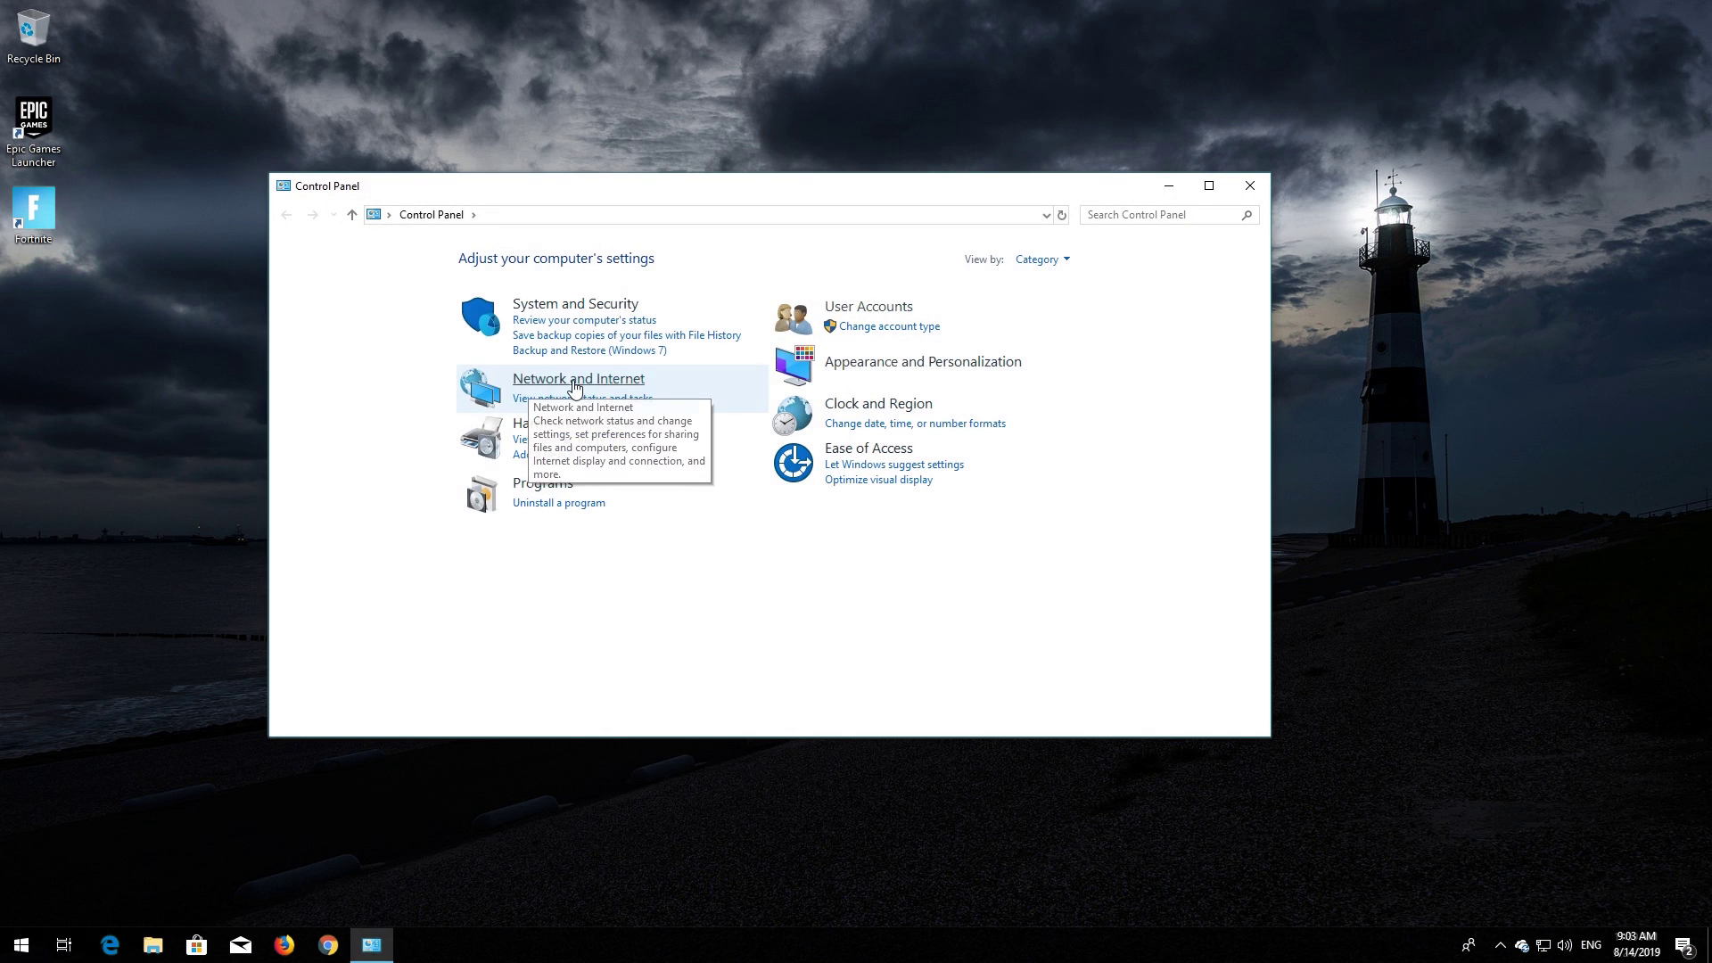
- Go through Network and Sharing Center's adapter list to open the Ethernet connection's Properties dialog
{"action": "left_click", "coordinate": [575, 386]}
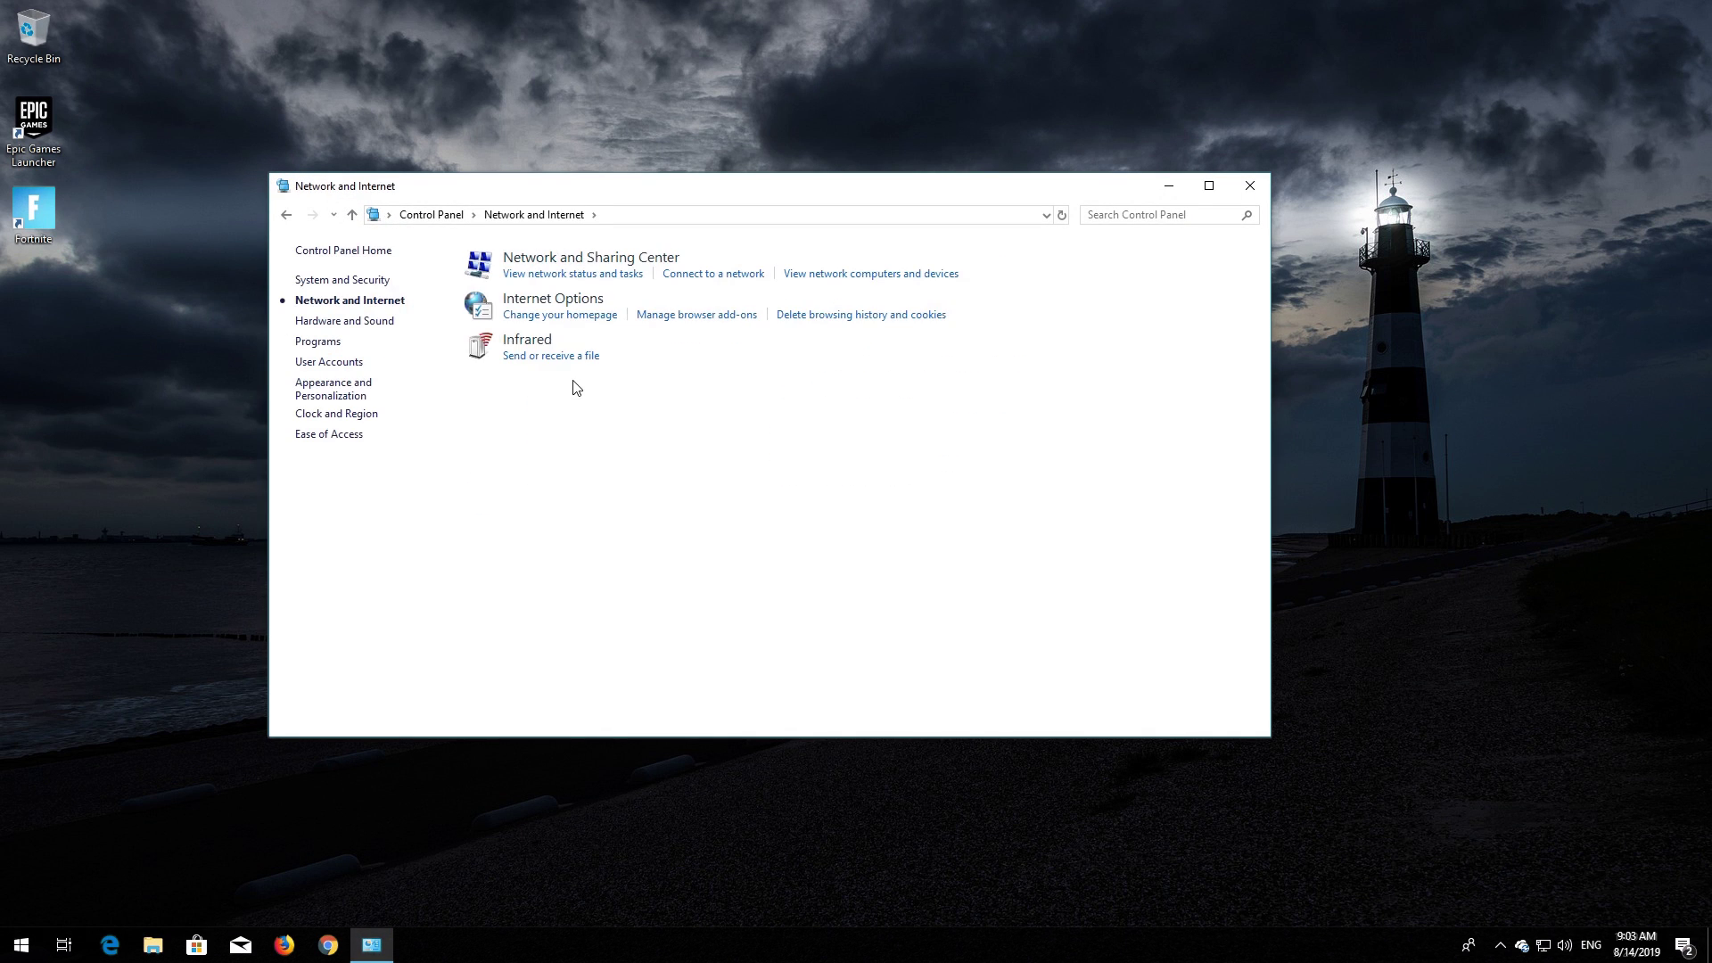
{"action": "left_click", "coordinate": [612, 259]}
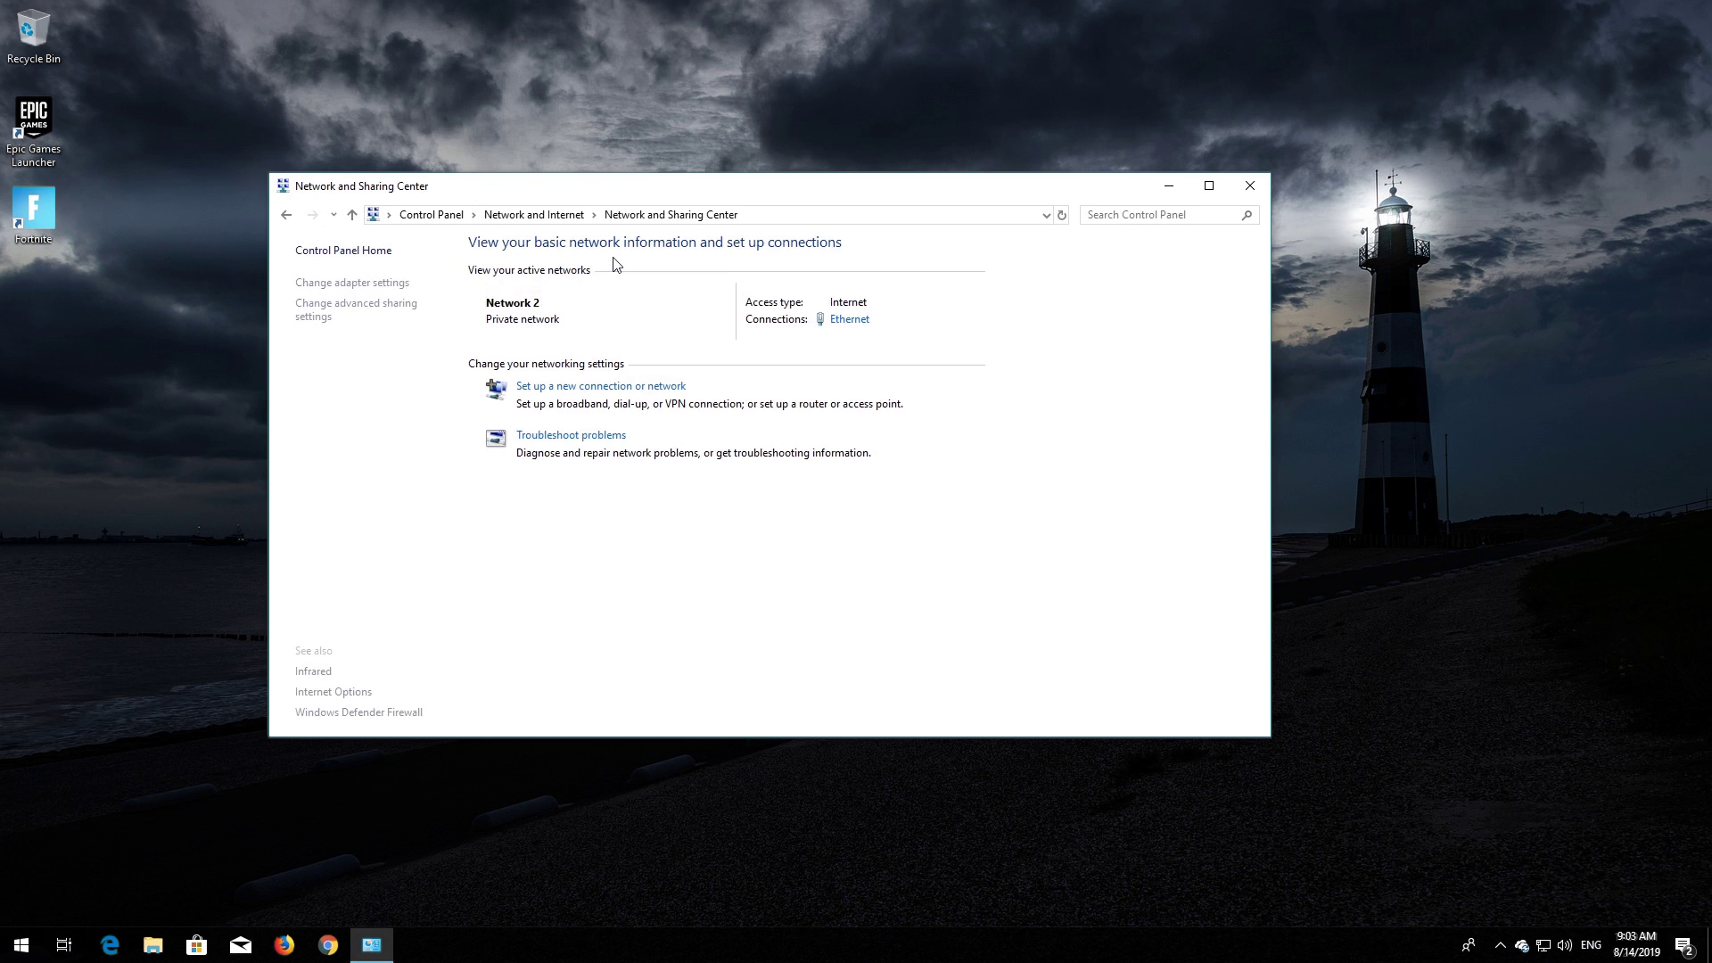
{"action": "left_click", "coordinate": [337, 281]}
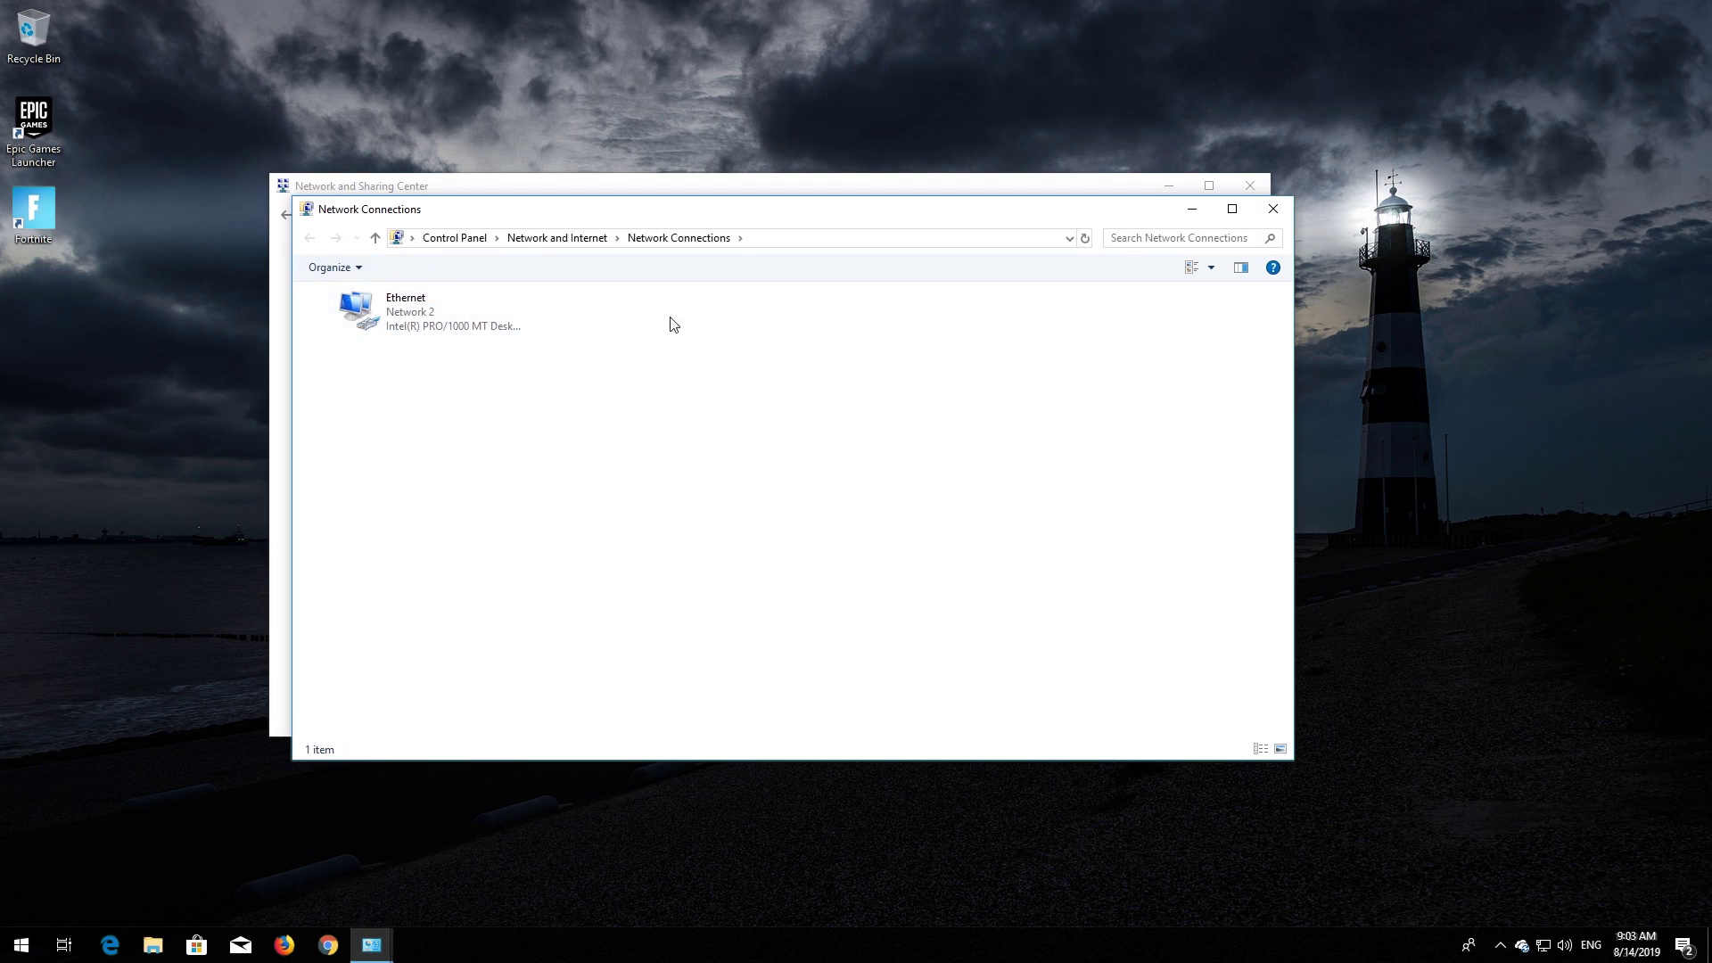
{"action": "right_click", "coordinate": [425, 319]}
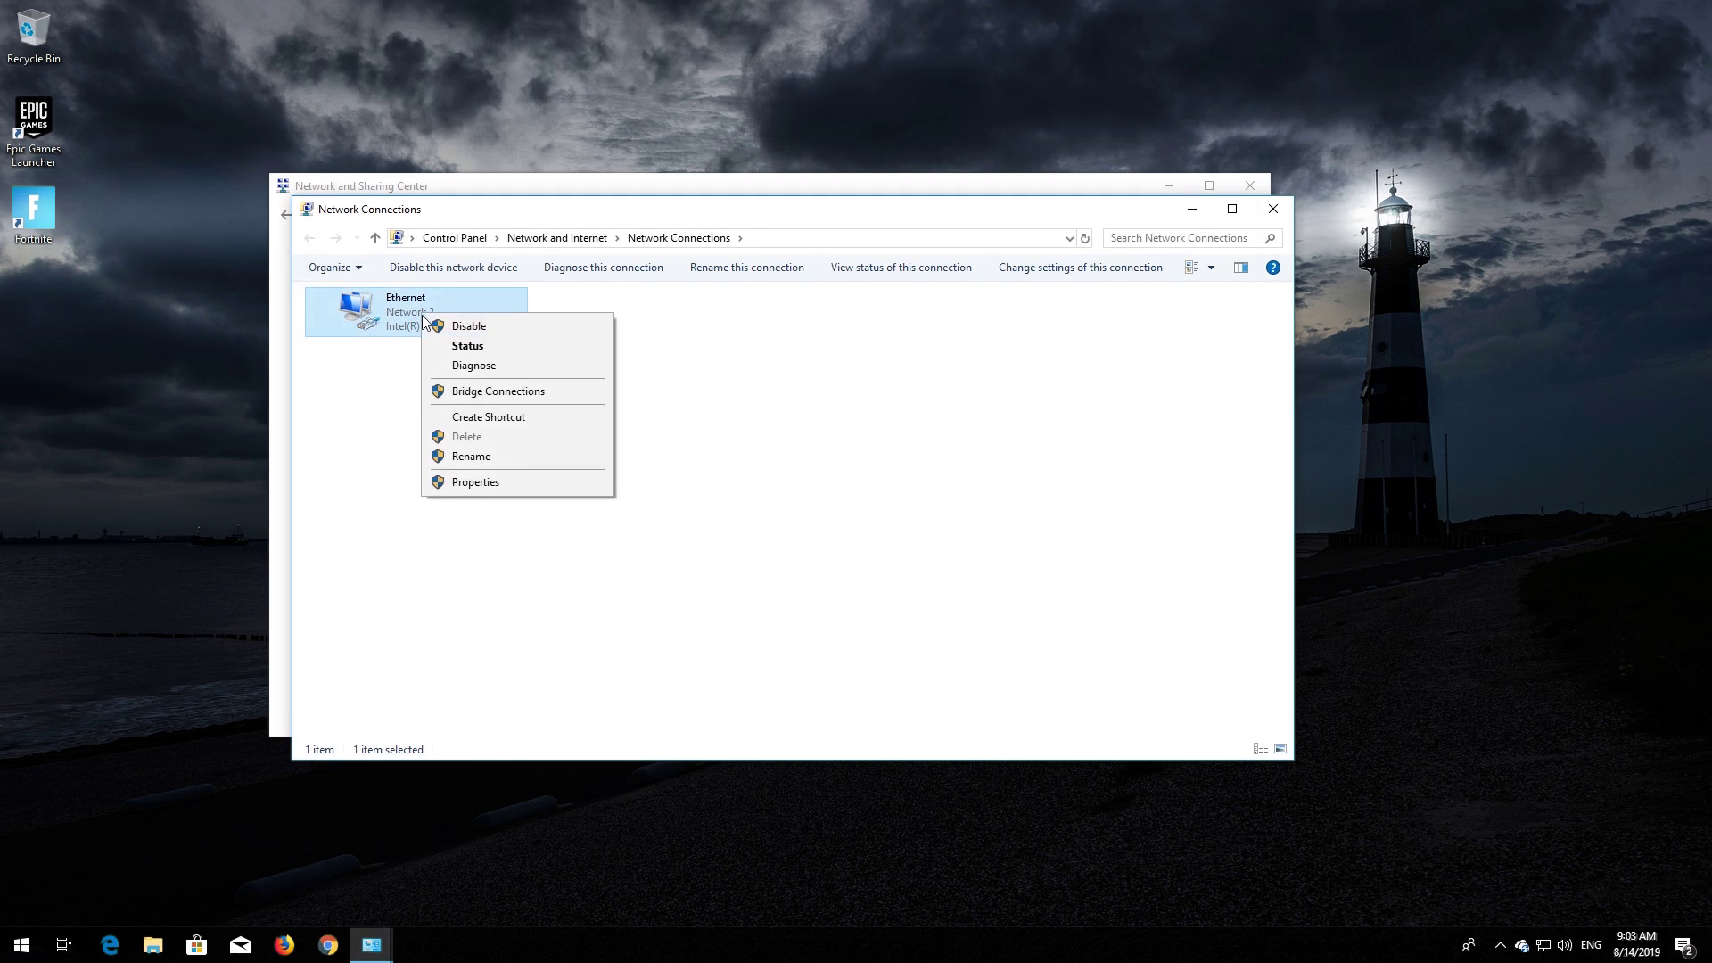
{"action": "left_click", "coordinate": [488, 482]}
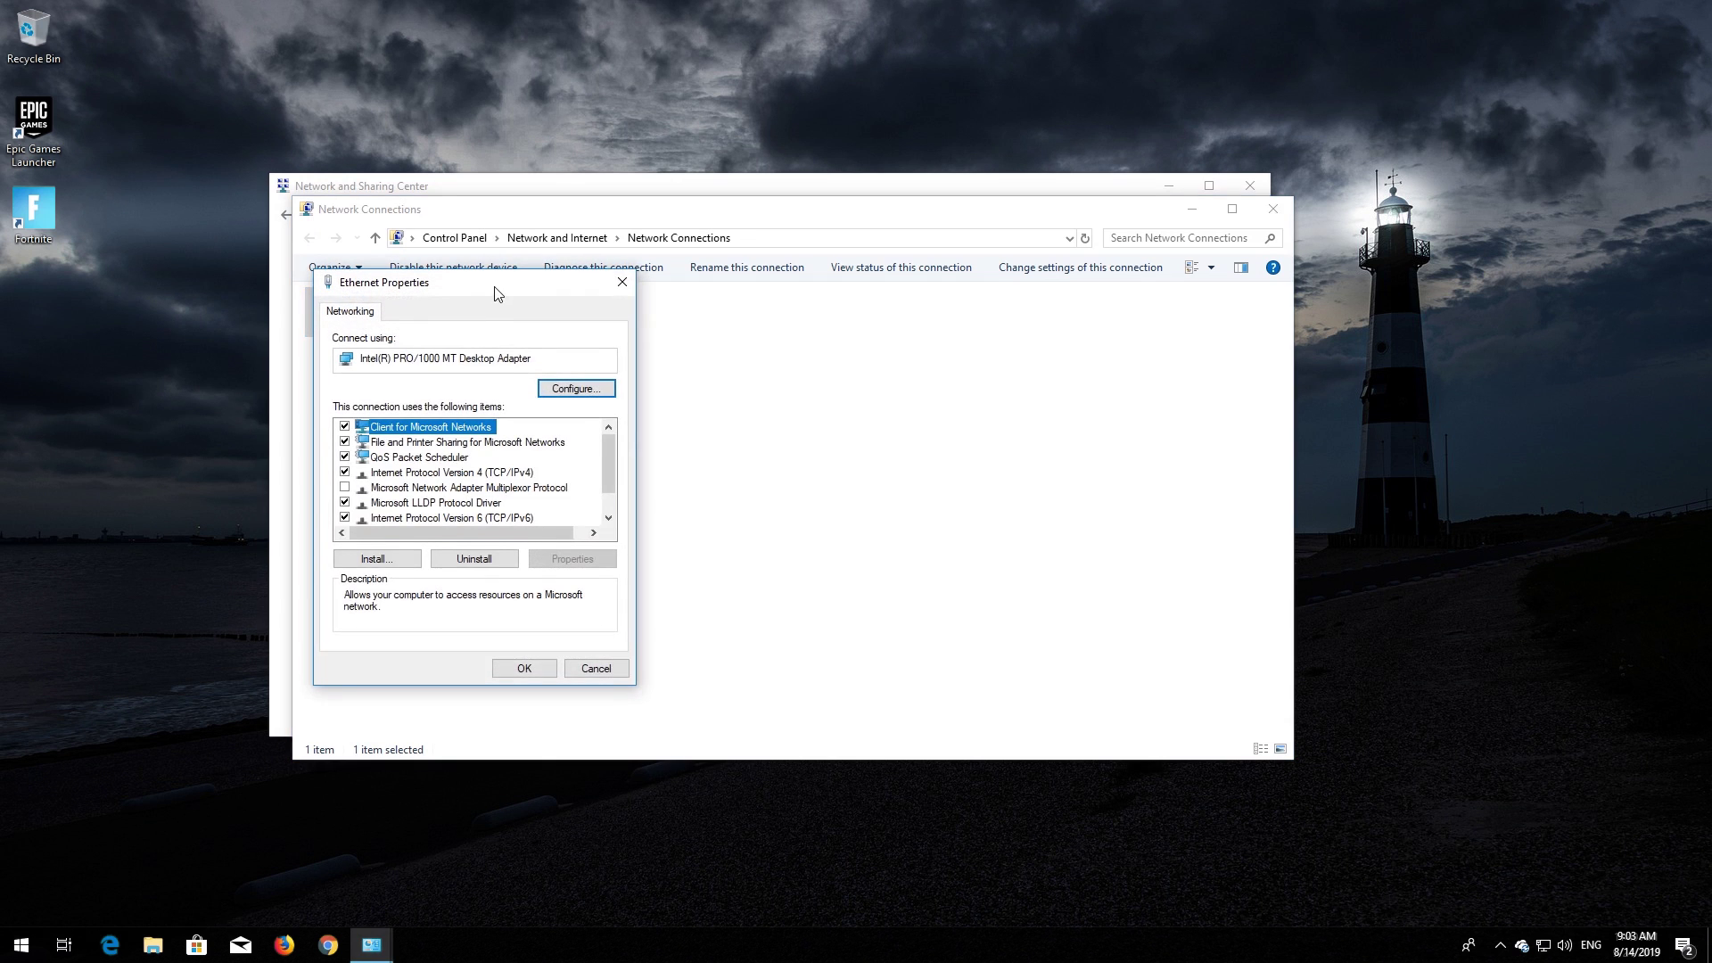
{"action": "left_click_drag", "start_coordinate": [496, 296], "coordinate": [822, 307]}
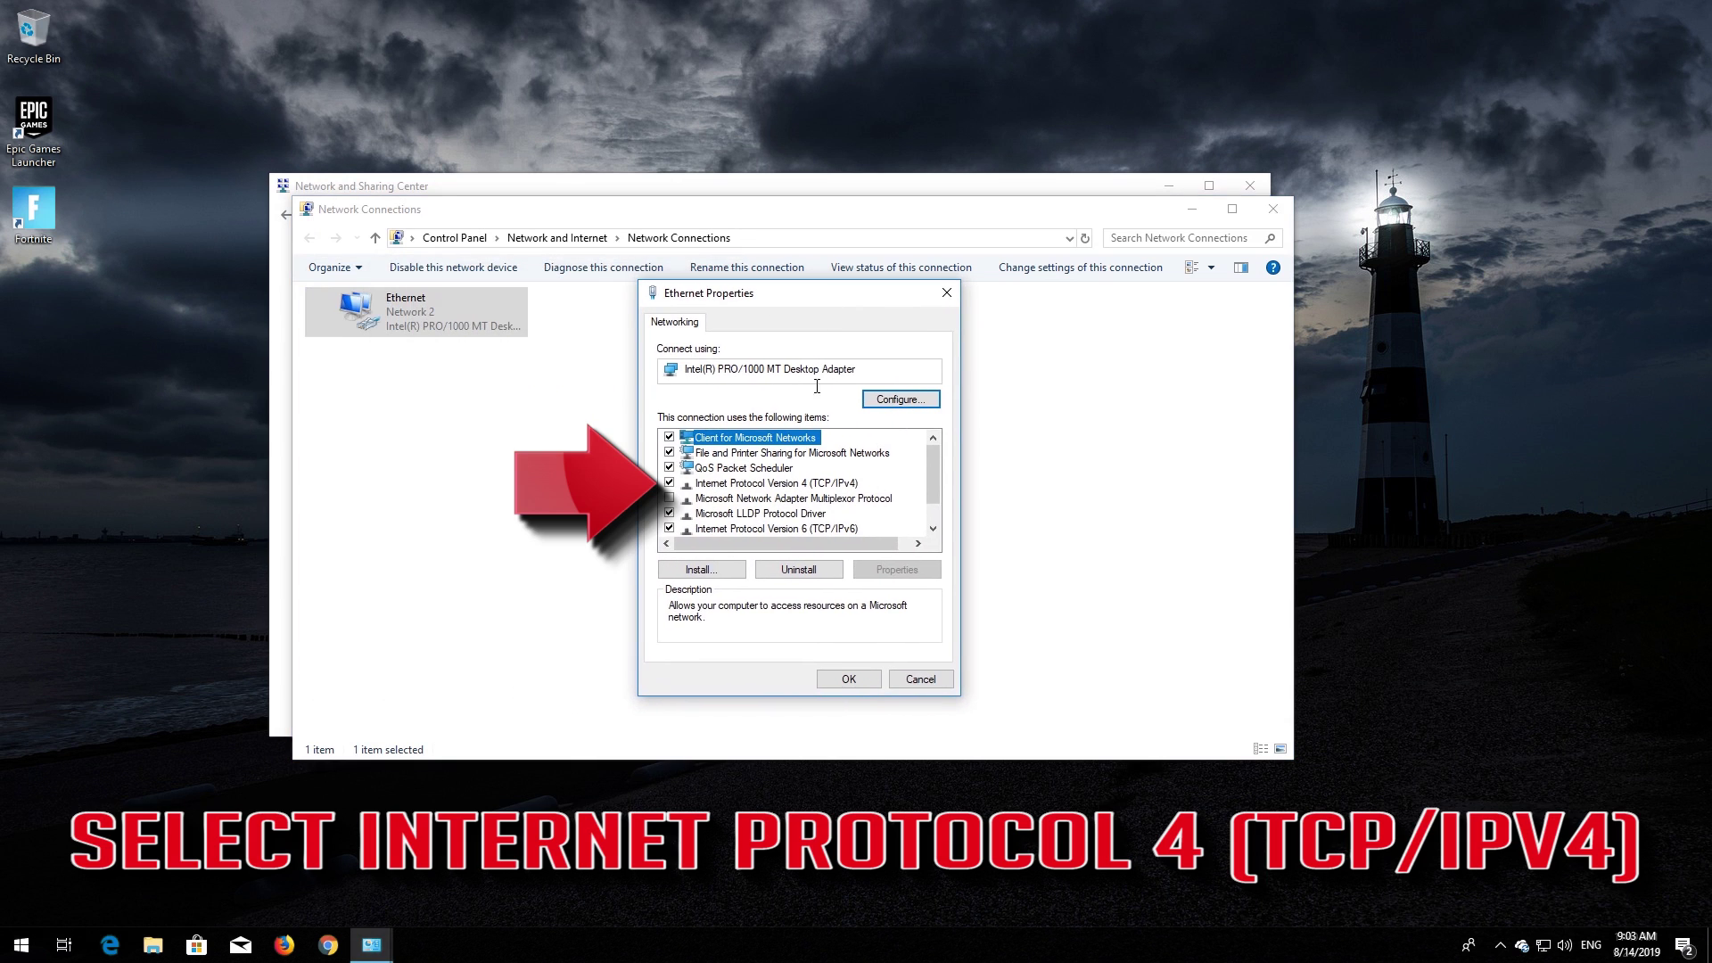
- In TCP/IPv4 properties, use manual DNS servers 1.1.1.1 and 1.0.0.1 and save with OK
{"action": "left_click", "coordinate": [785, 485]}
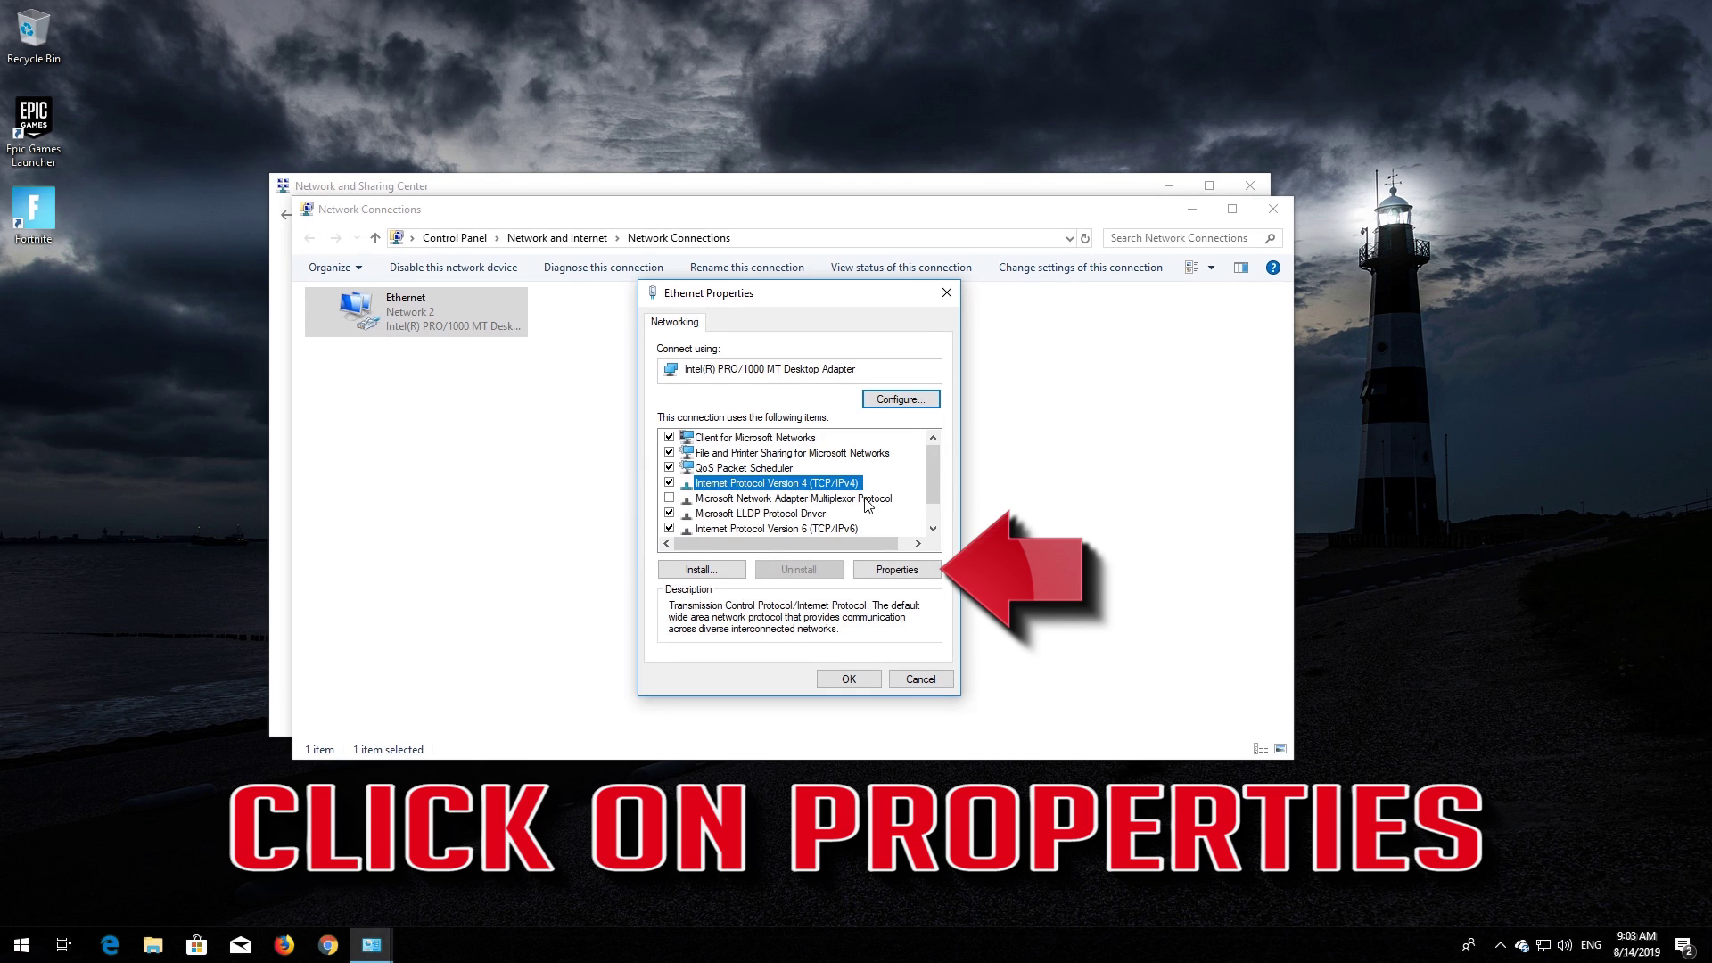
{"action": "left_click", "coordinate": [901, 570]}
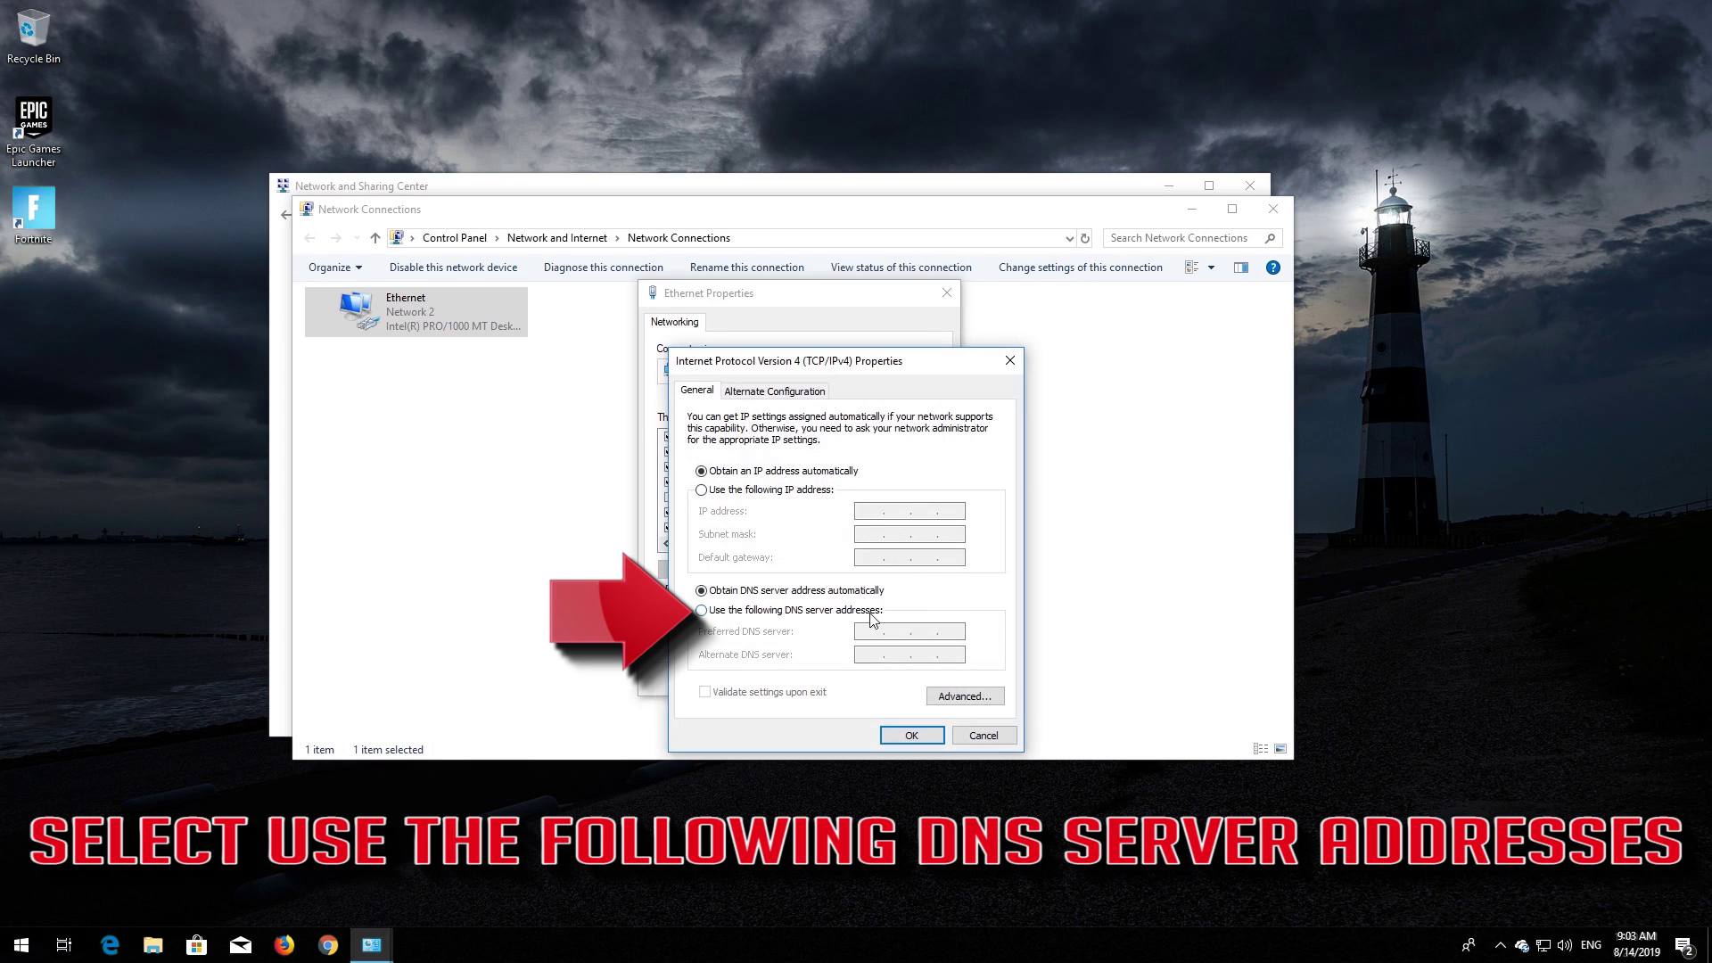
{"action": "left_click", "coordinate": [736, 614]}
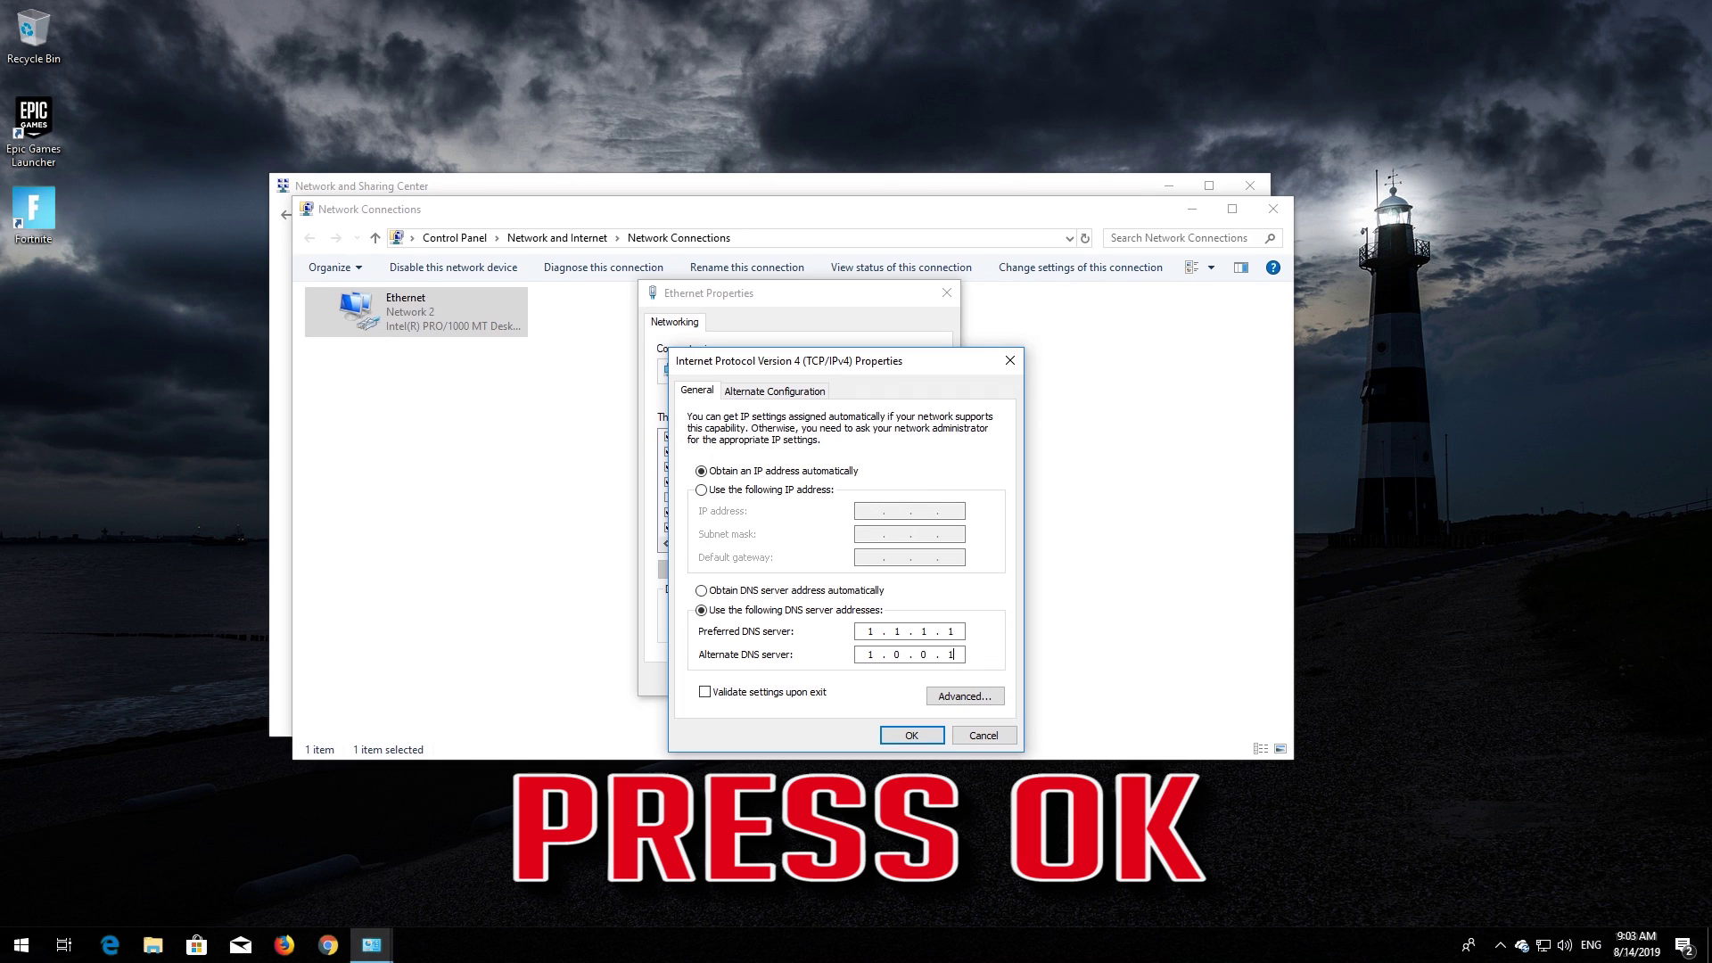
{"action": "left_click", "coordinate": [897, 731]}
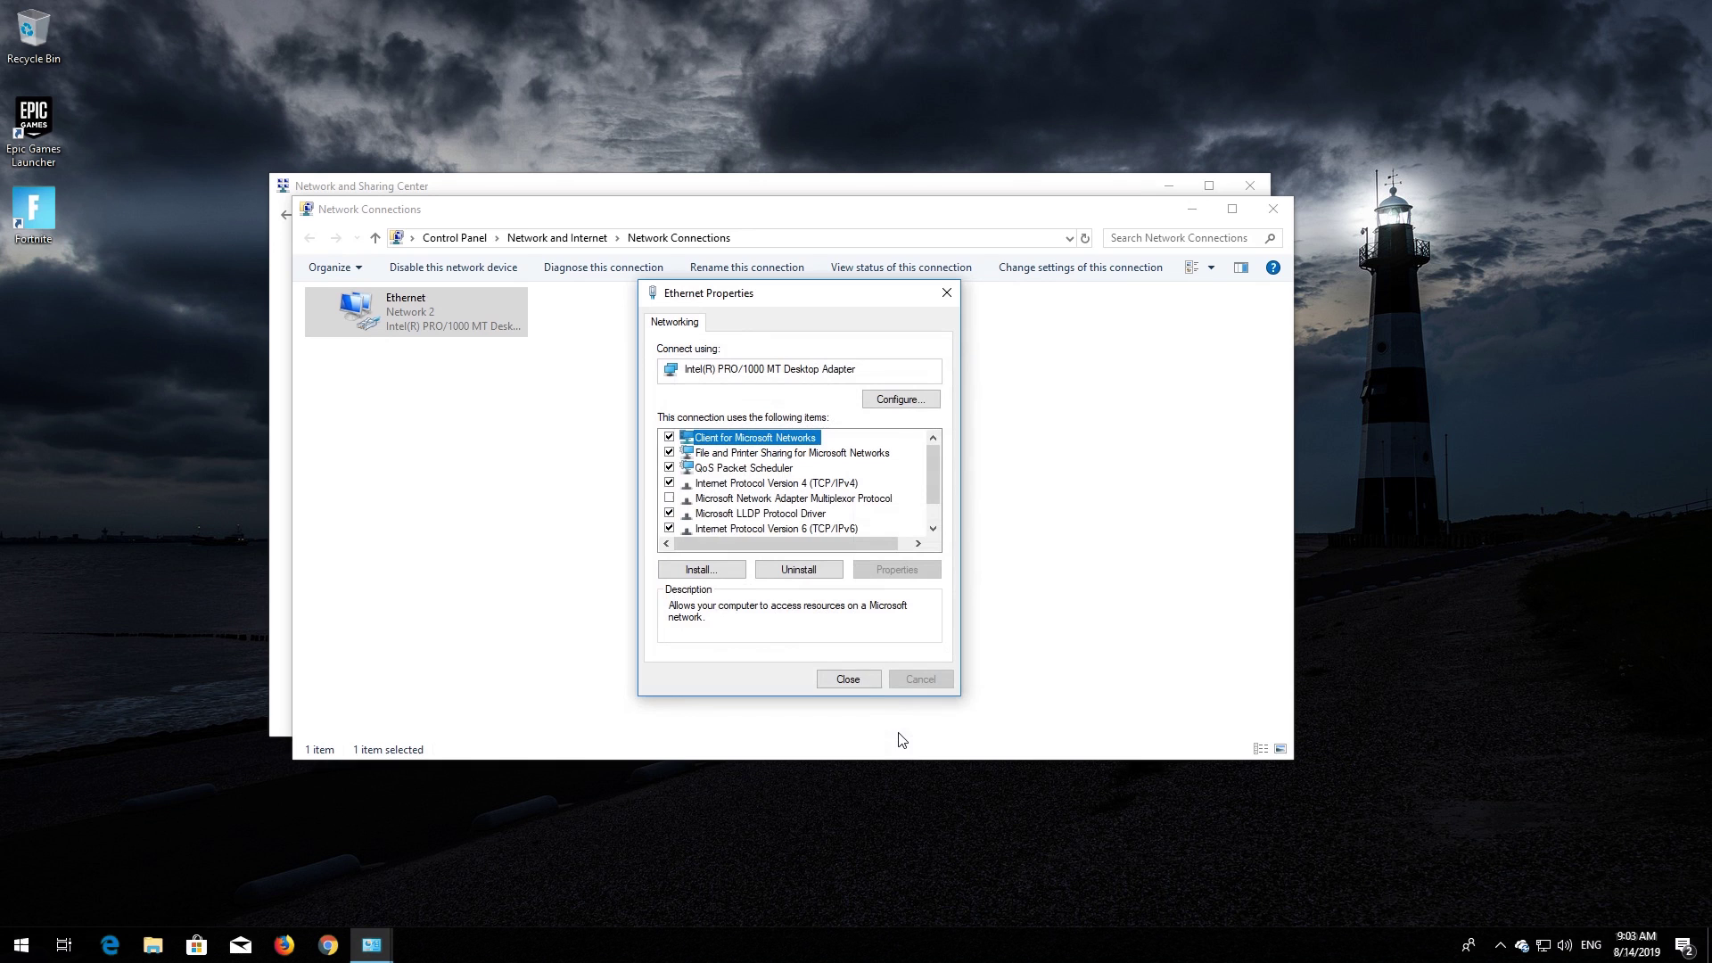
- Close Ethernet Properties and launch Command Prompt as administrator from the 'cmd' search
{"action": "left_click", "coordinate": [860, 682]}
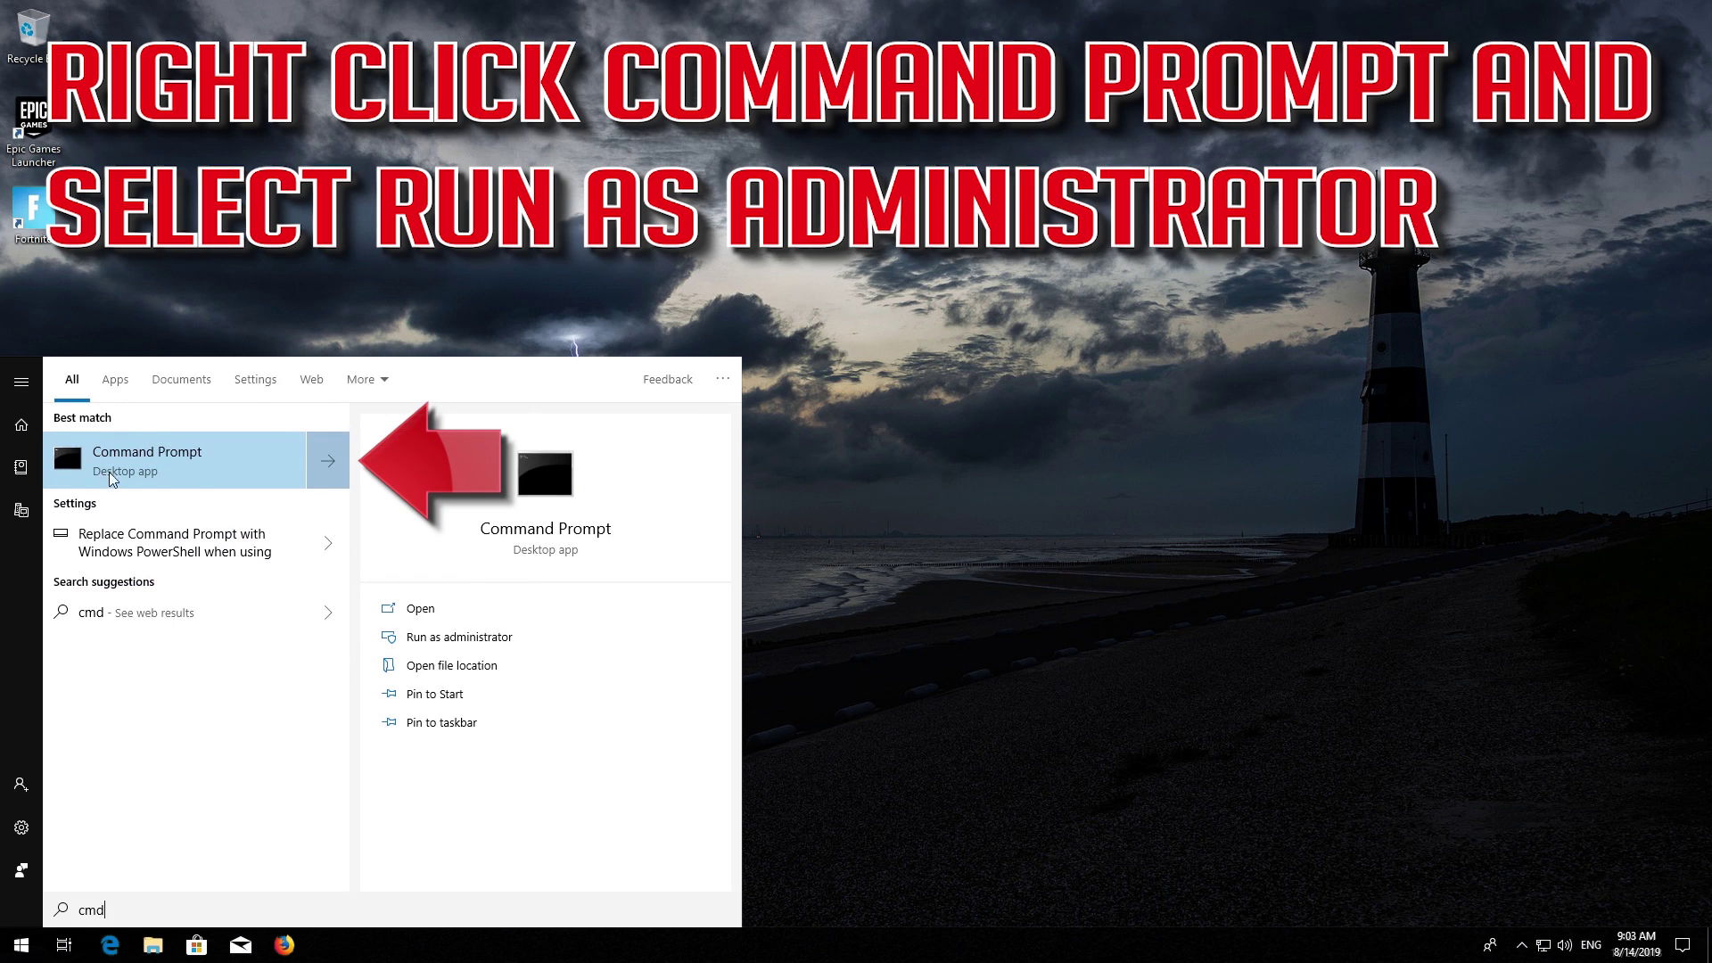
{"action": "right_click", "coordinate": [186, 459]}
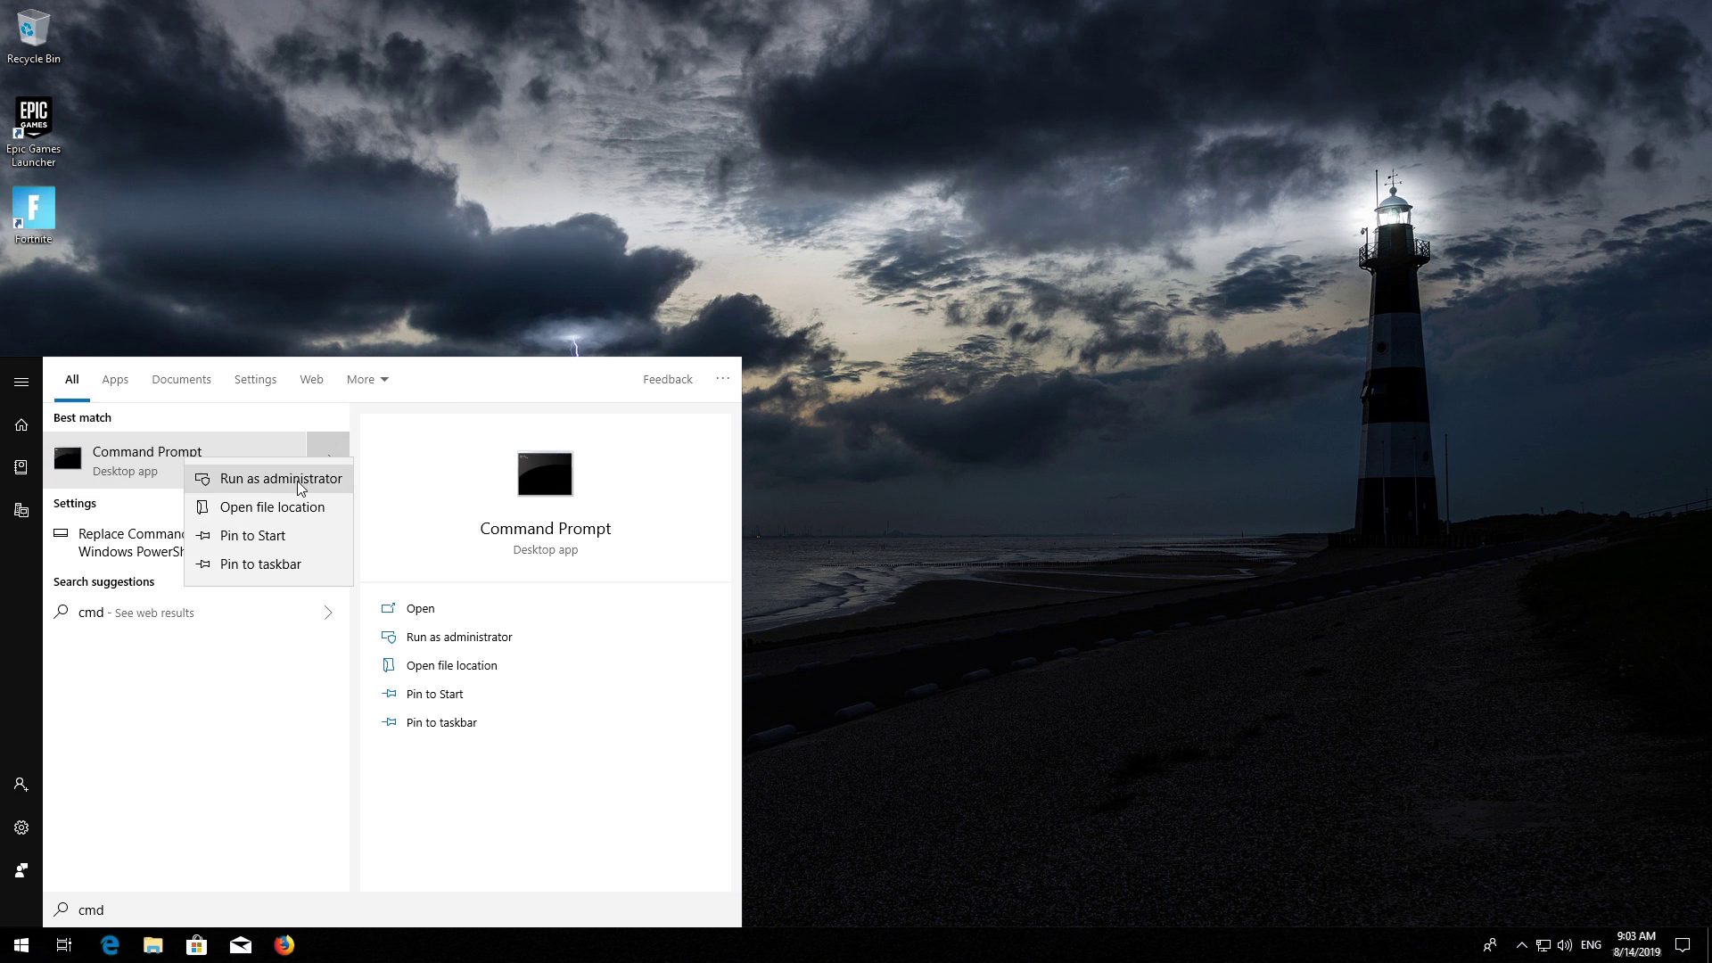
{"action": "left_click", "coordinate": [300, 487]}
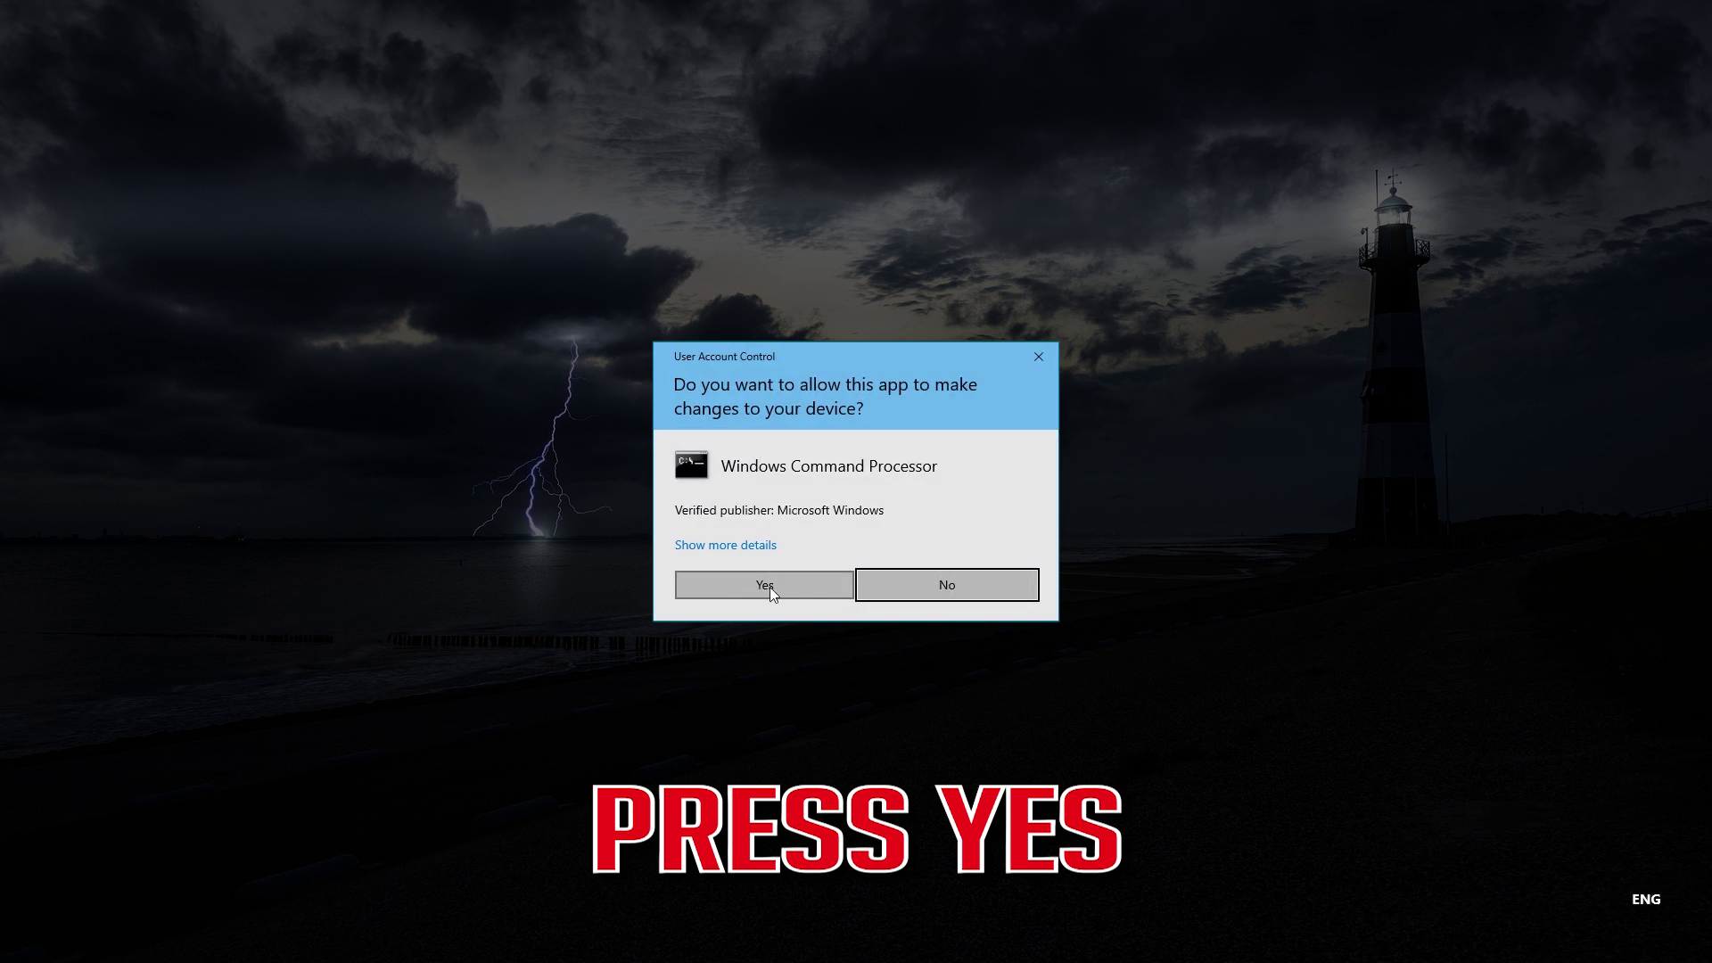
- Allow the elevated console and run 'netsh int ip reset C:\resetlog.txt'
{"action": "left_click", "coordinate": [774, 586]}
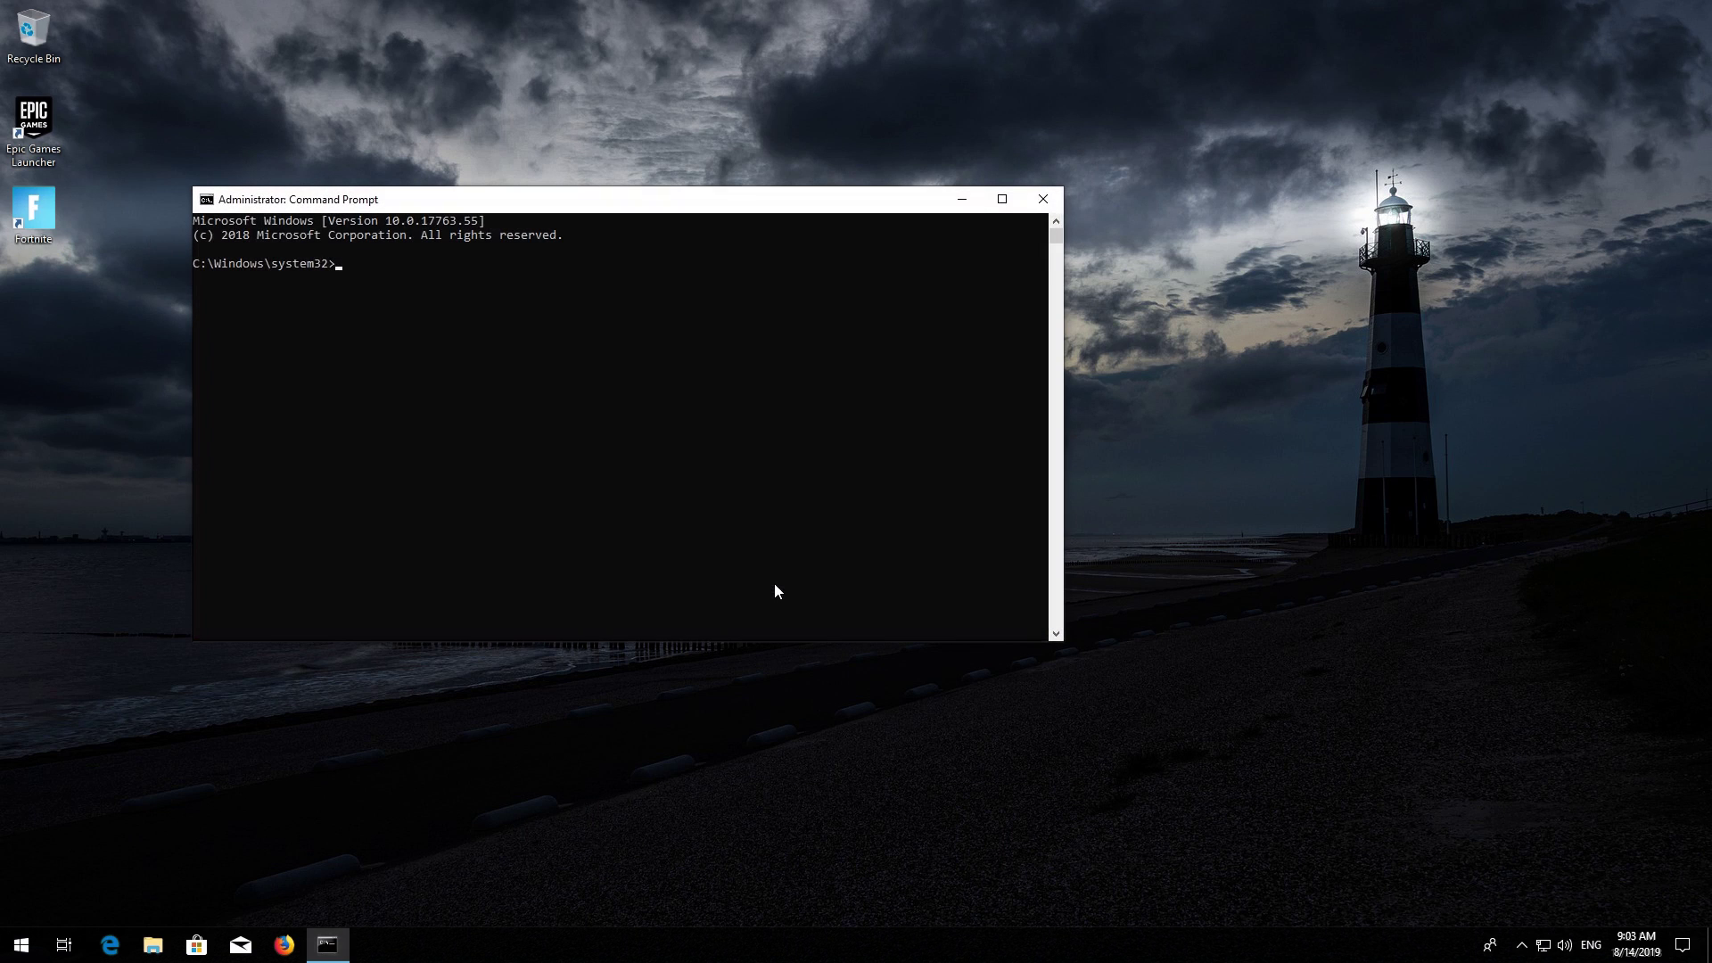
{"action": "left_click_drag", "start_coordinate": [611, 212], "coordinate": [871, 243]}
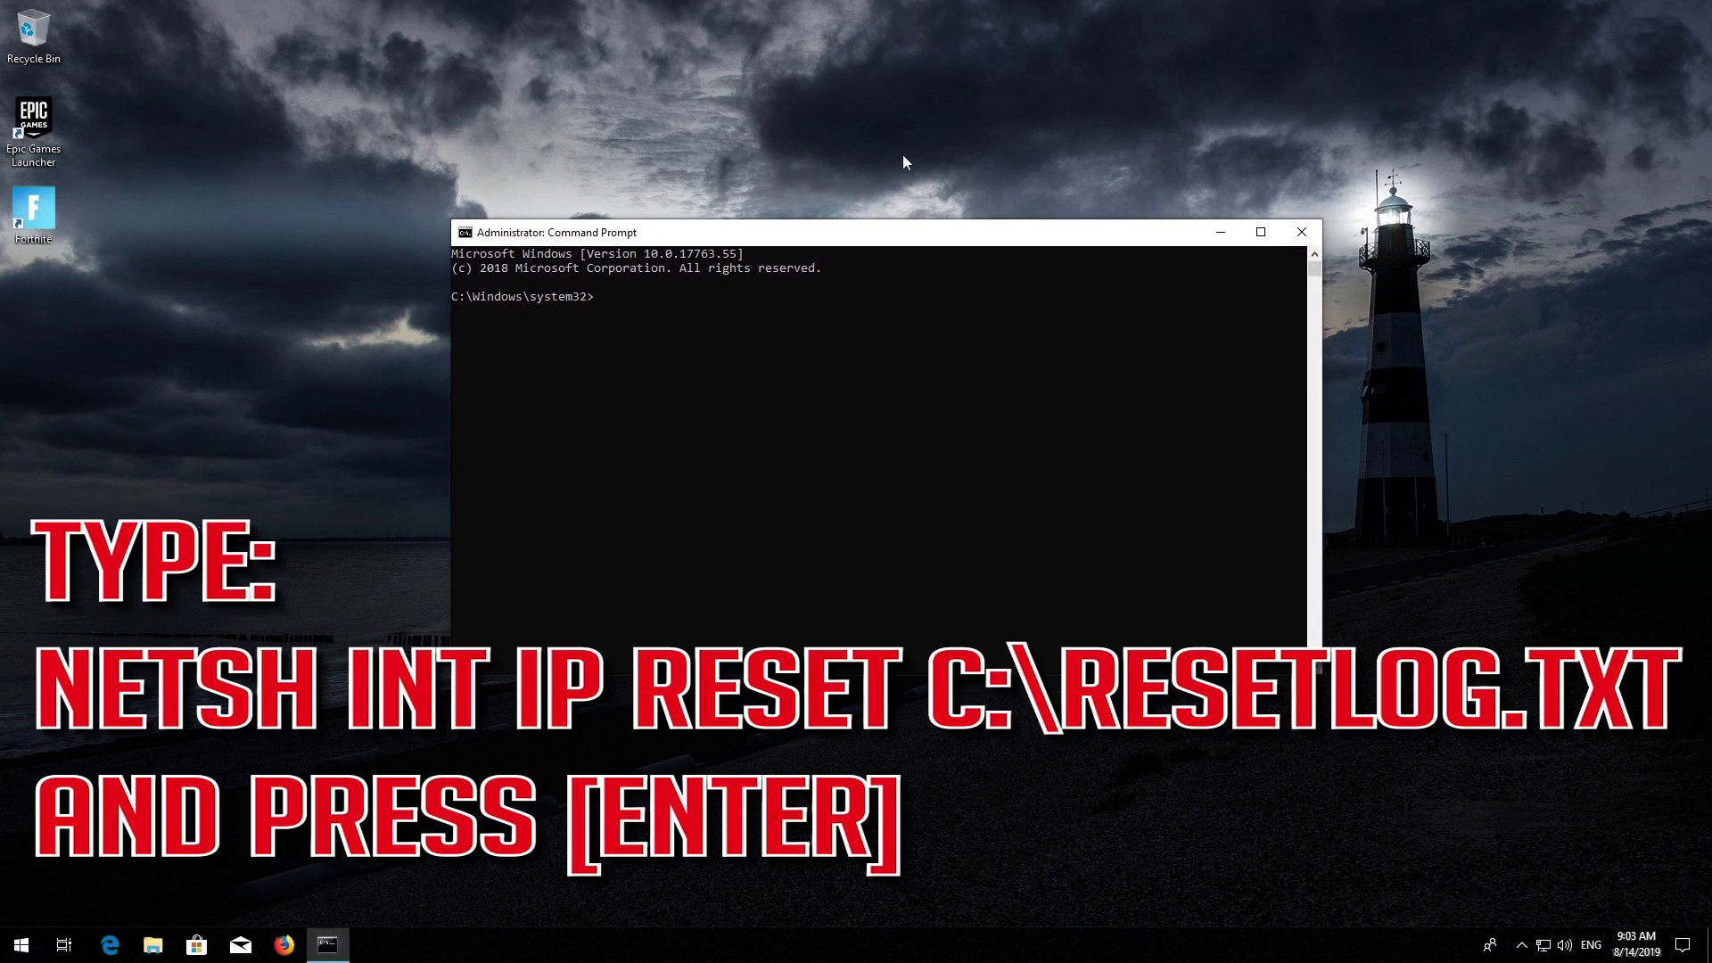
{"action": "type", "text": "netsh int ip reset C:\\resetlog.txt"}
{"action": "key", "text": "Return"}
- Run 'netsh winsock reset' and 'ipconfig /flushdns', then exit the console
{"action": "type", "text": "net"}
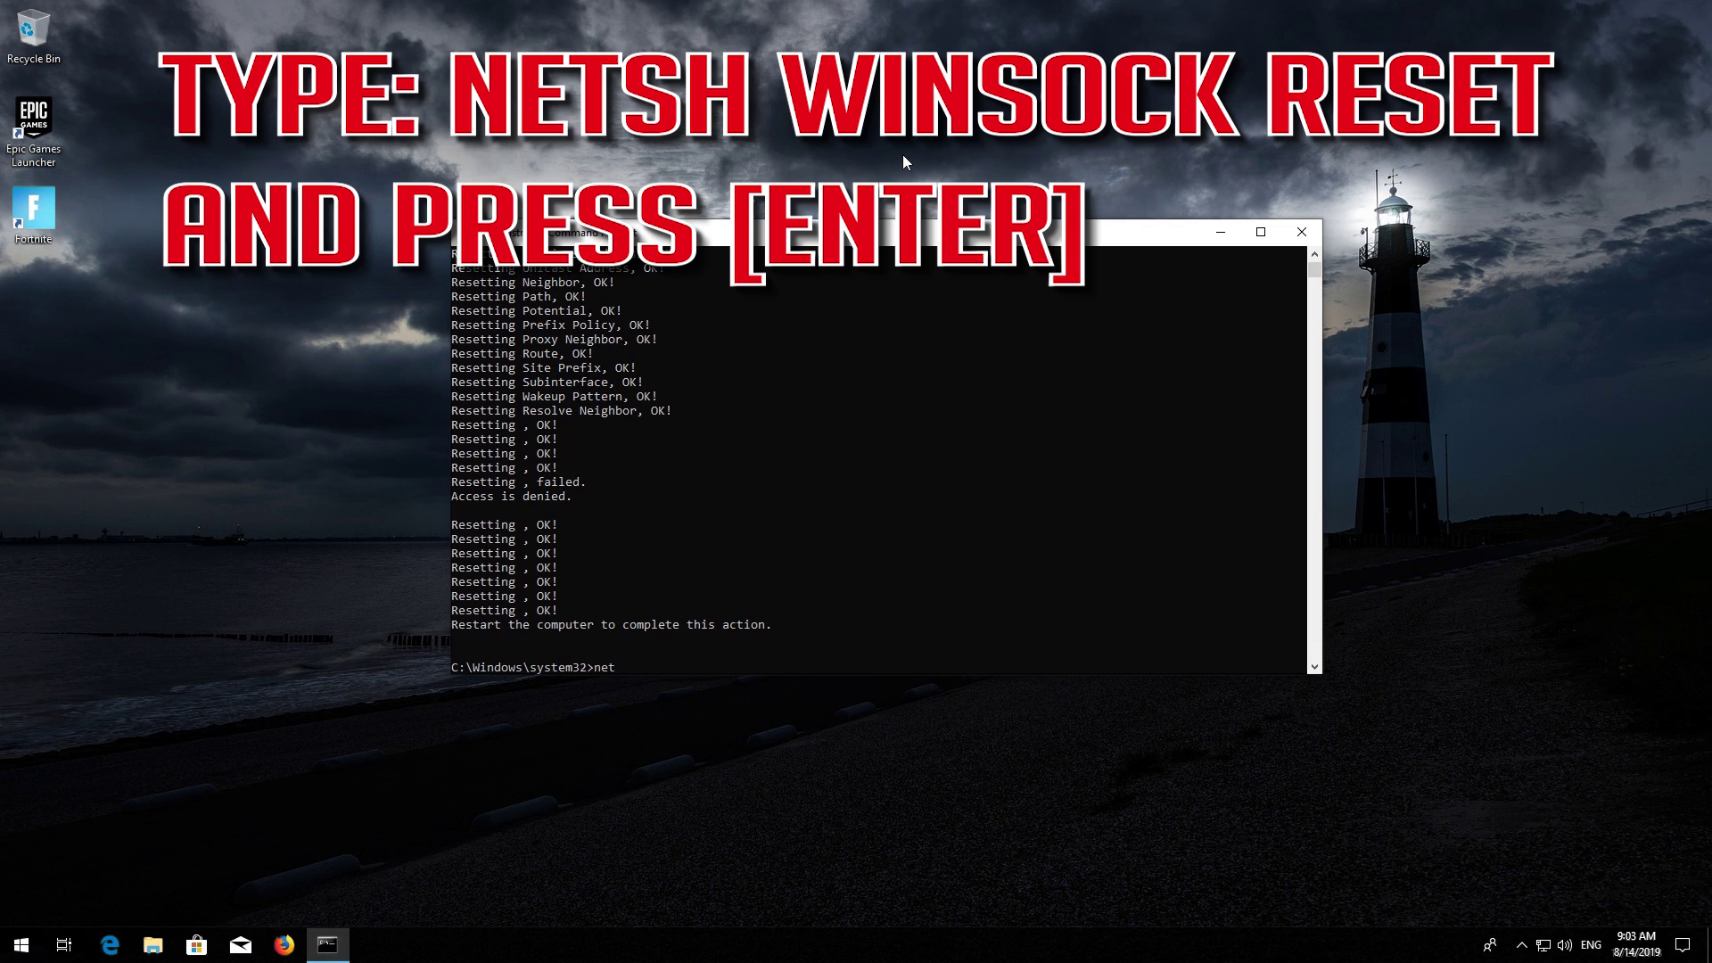
{"action": "type", "text": "sh winsock reset"}
{"action": "key", "text": "Return"}
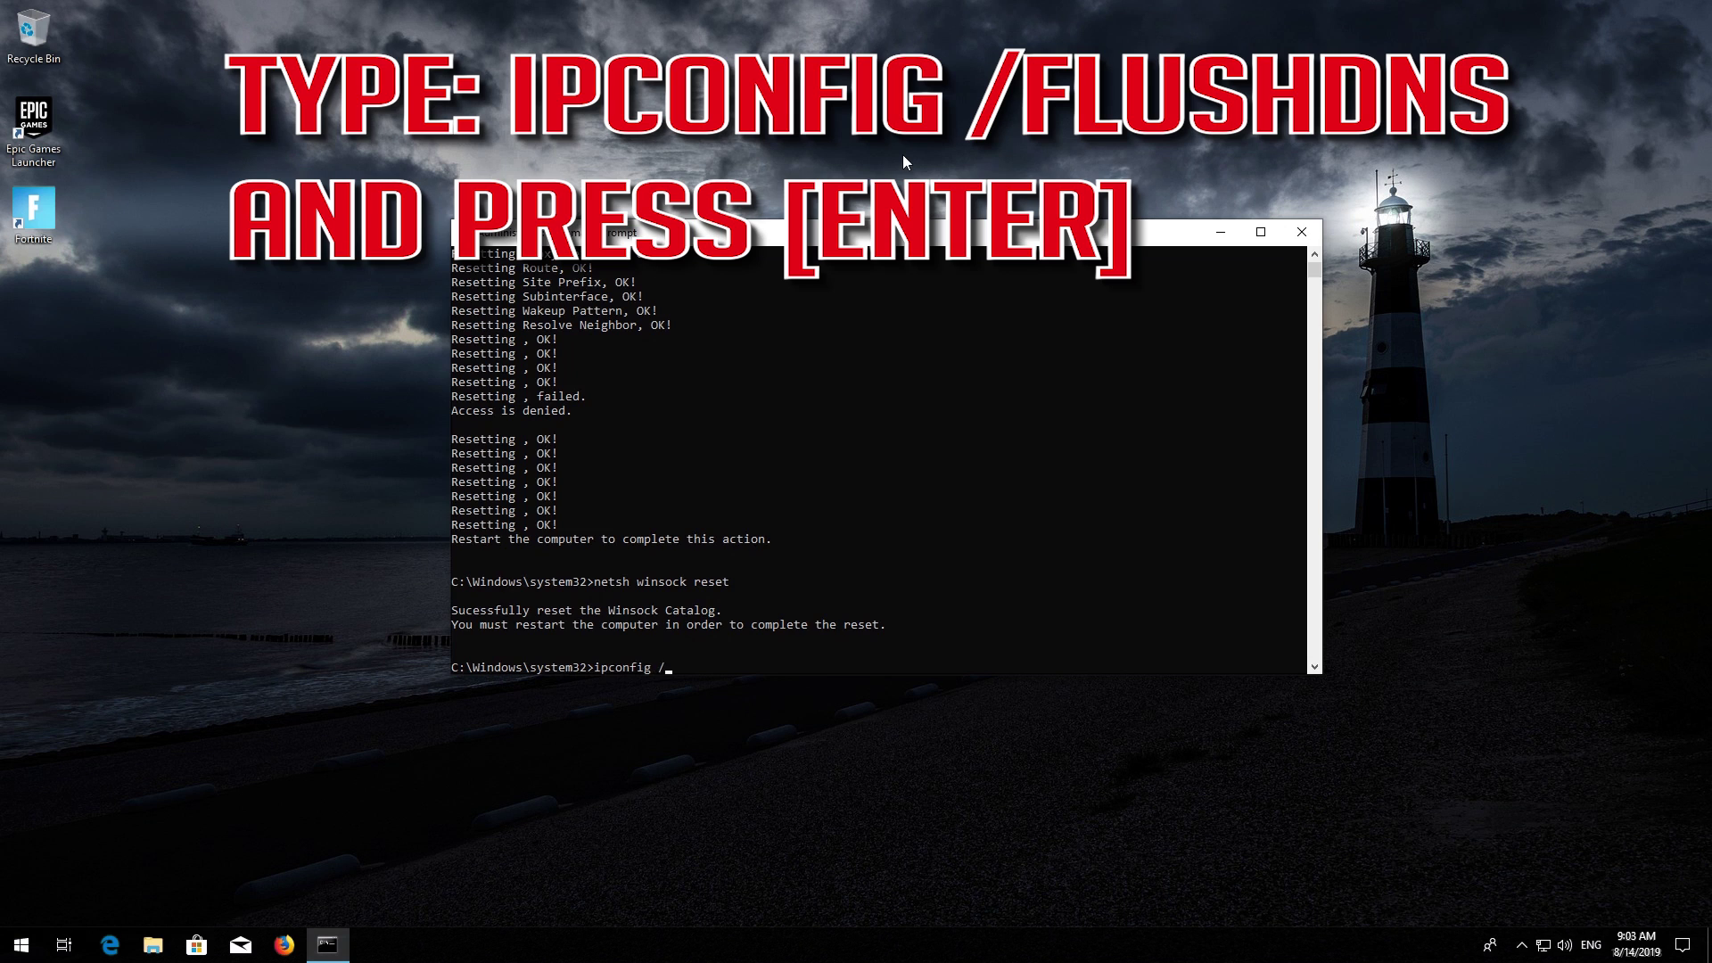
{"action": "type", "text": "ushdns"}
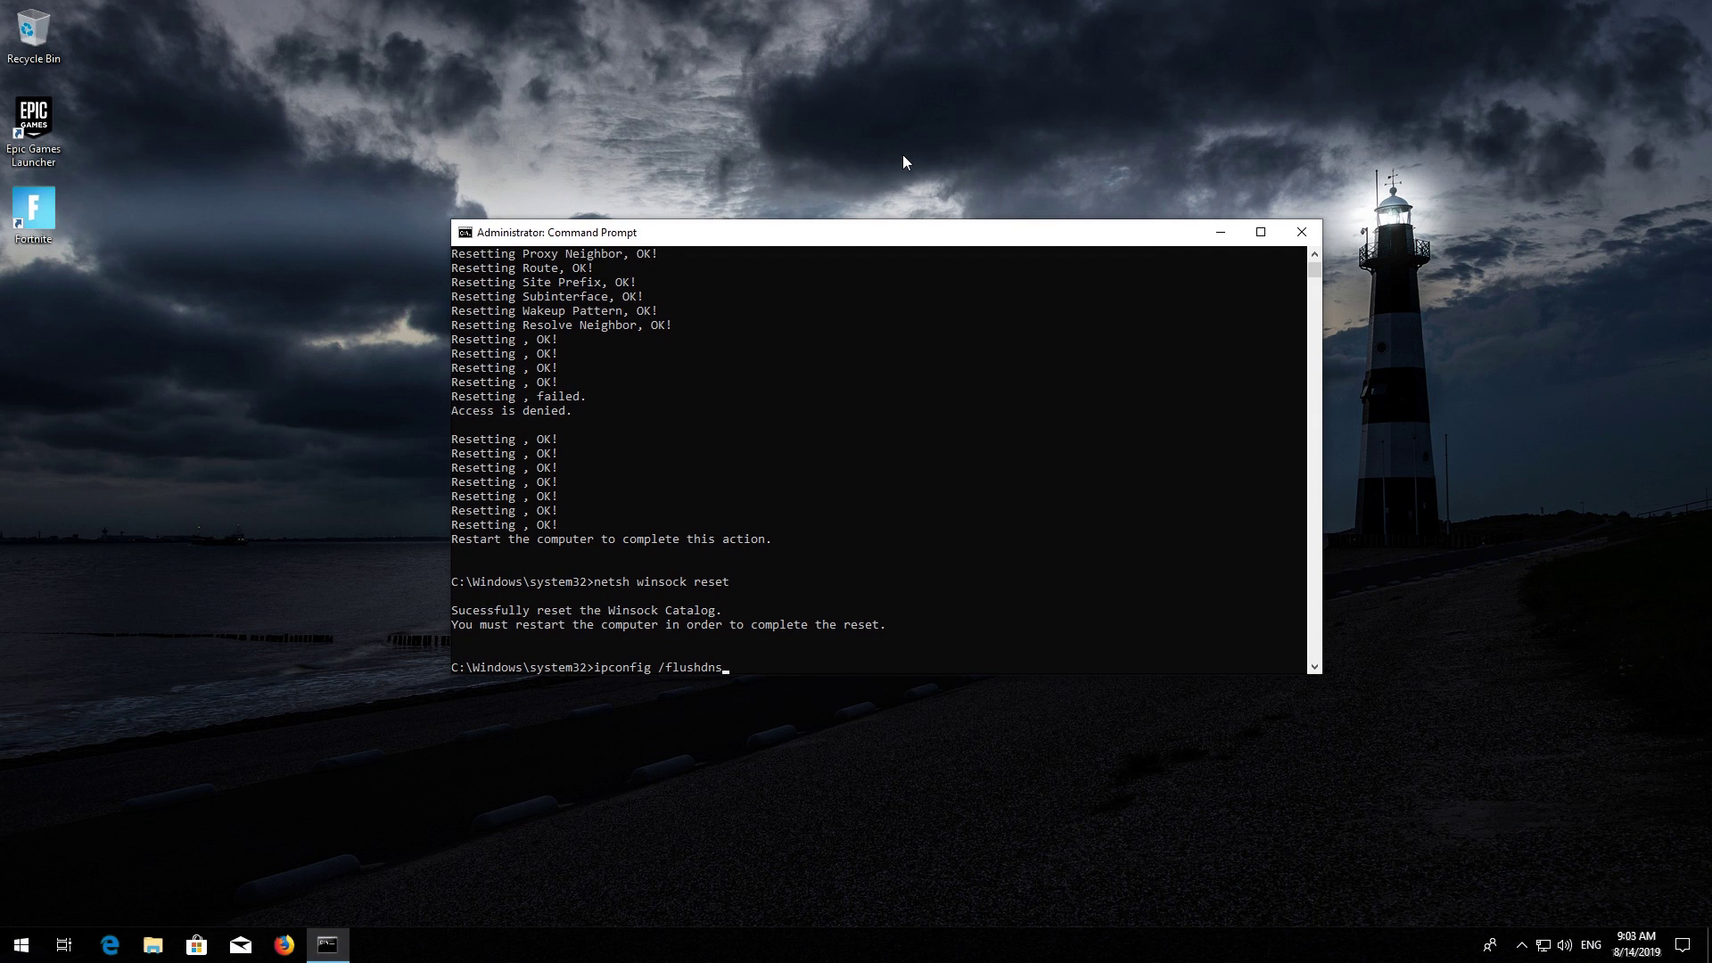
{"action": "key", "text": "Return"}
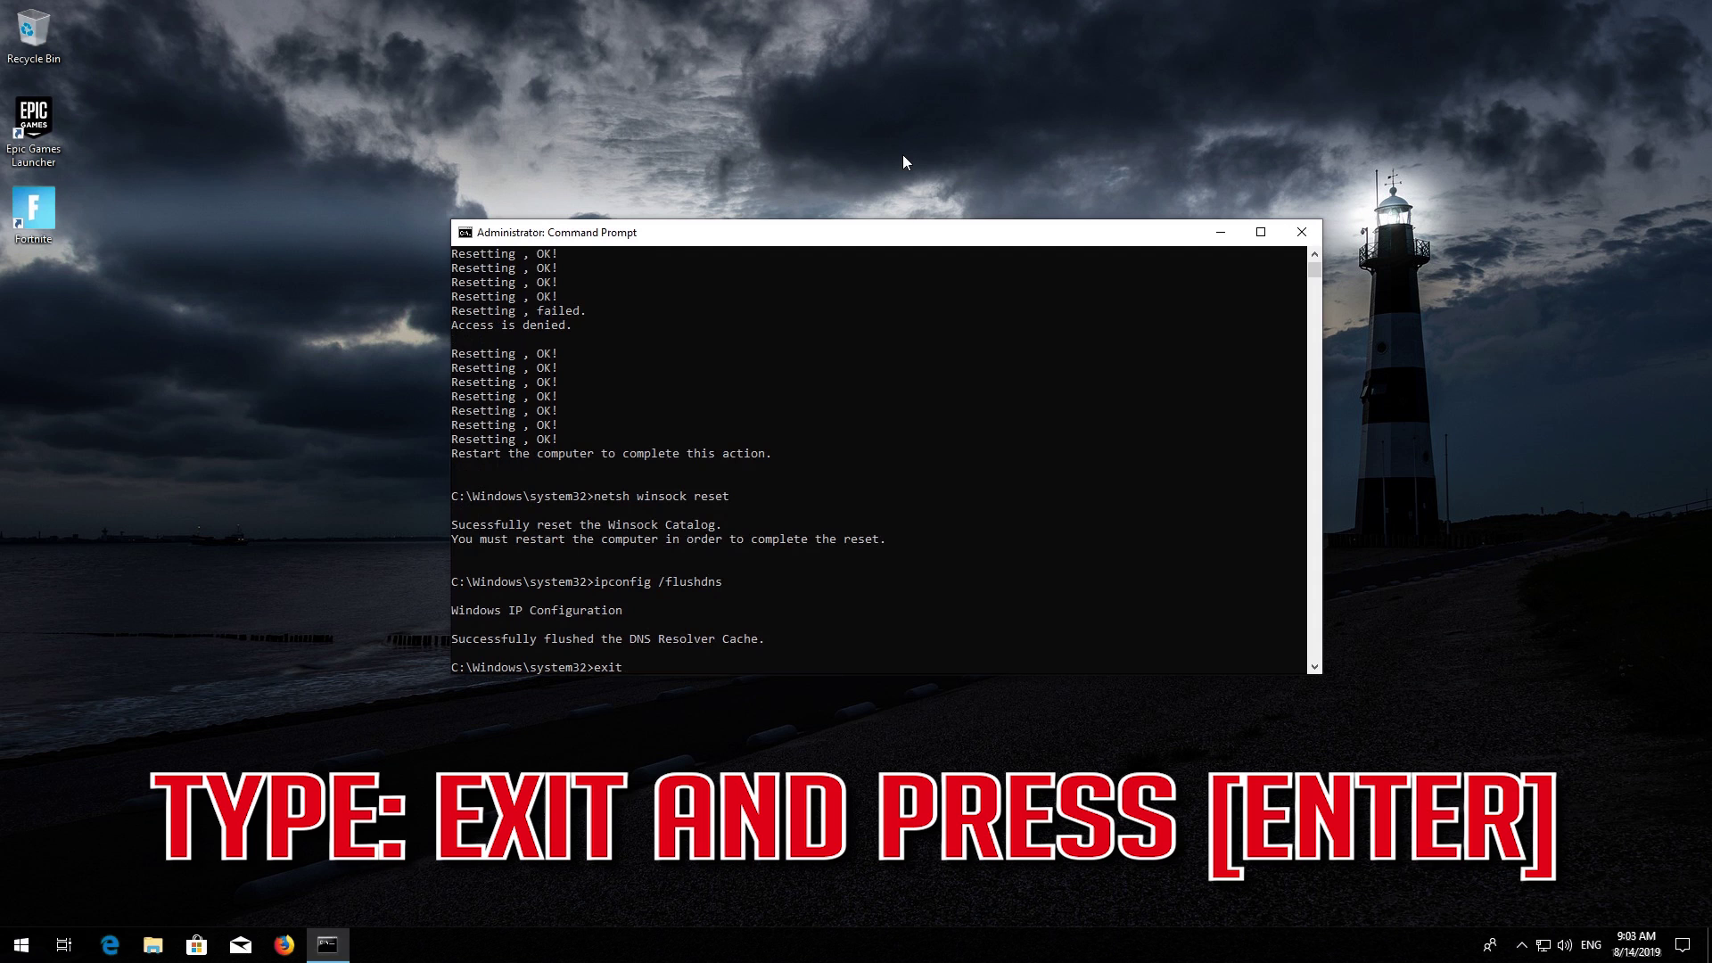
{"action": "key", "text": "Return"}
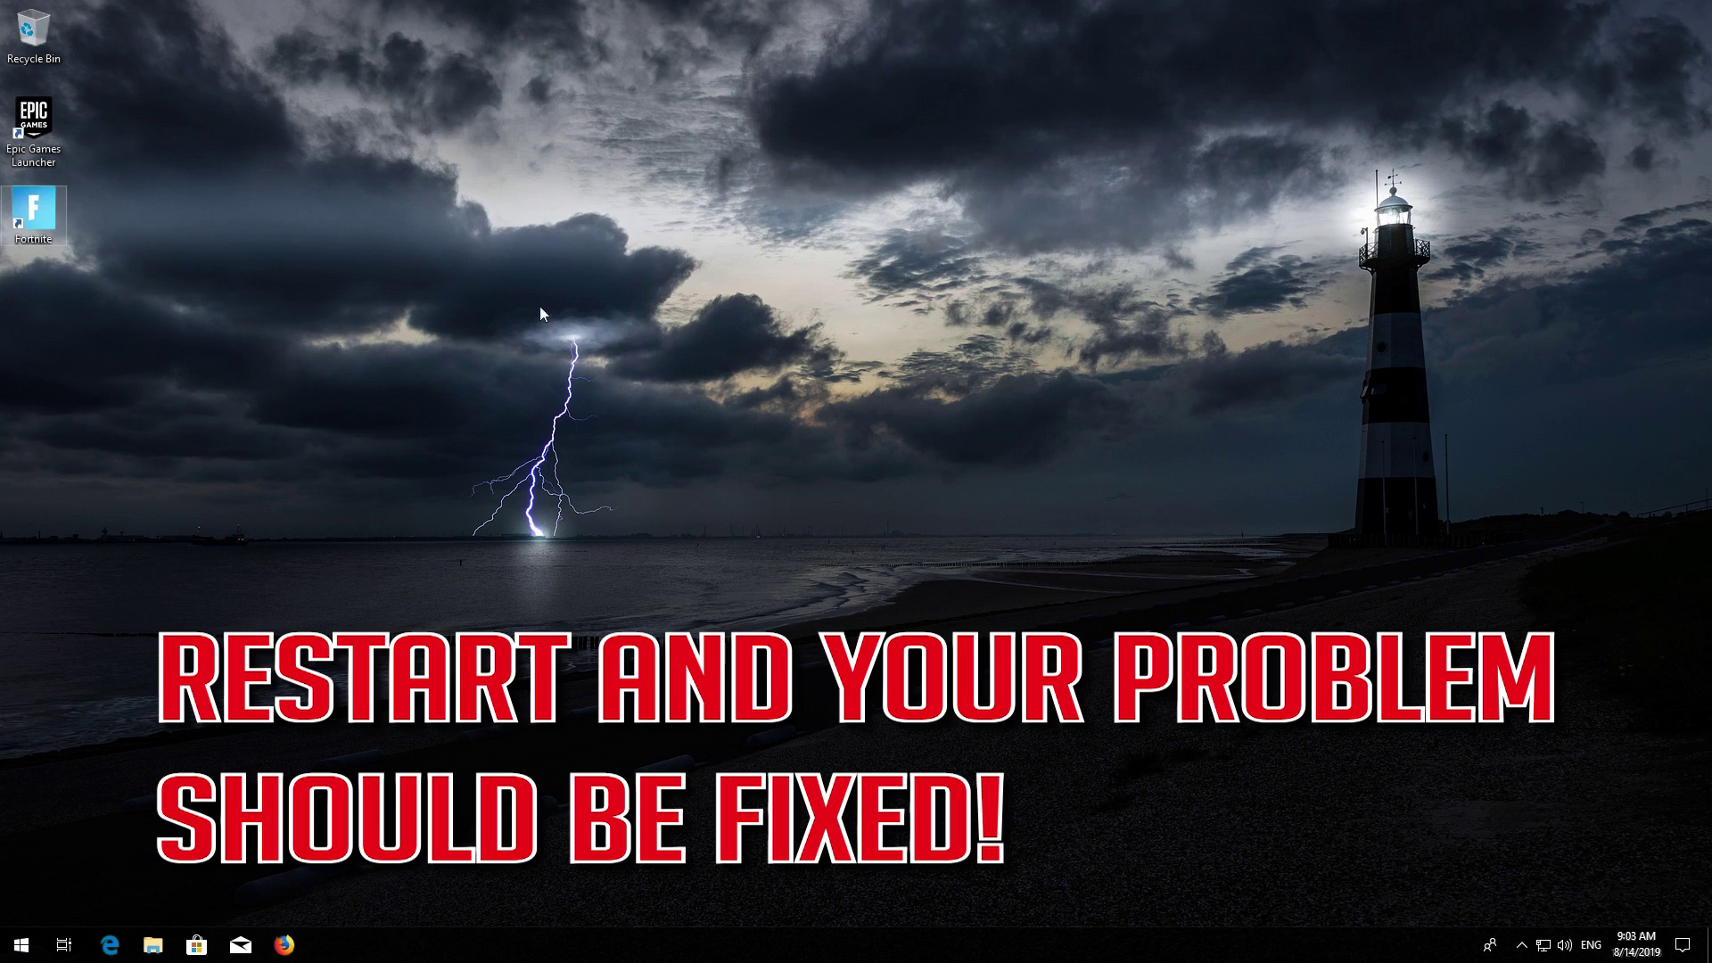
- Restart Windows from the Start menu's power options
{"action": "left_click", "coordinate": [13, 943]}
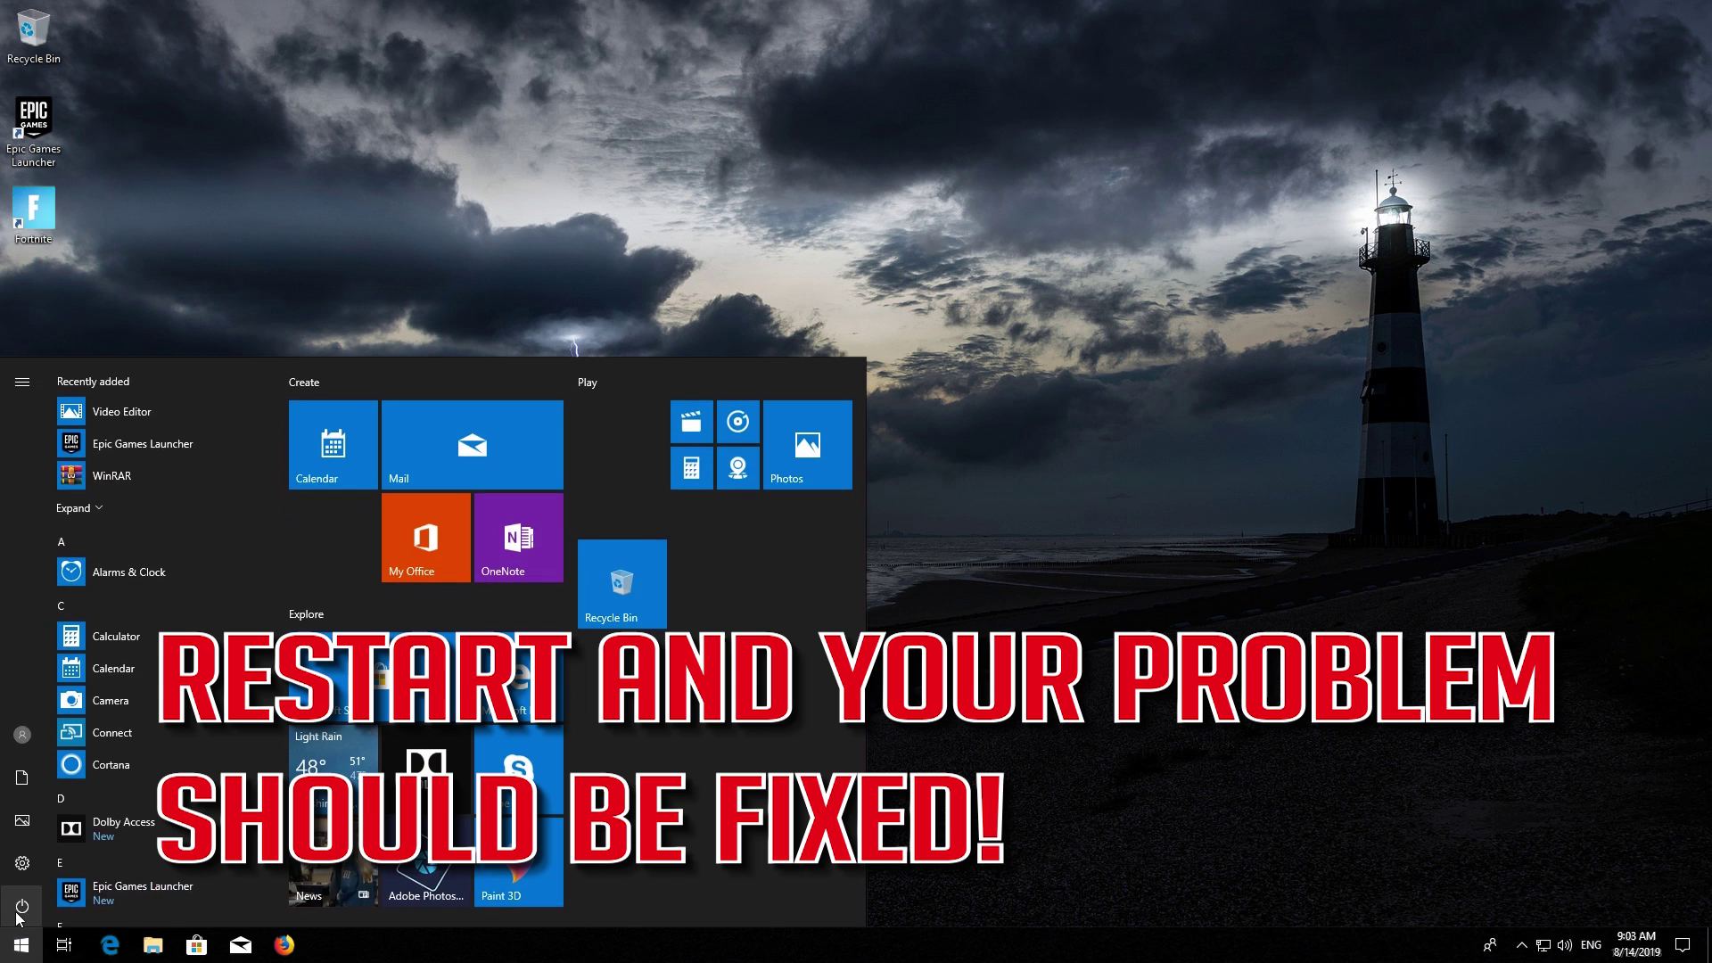
{"action": "left_click", "coordinate": [20, 911]}
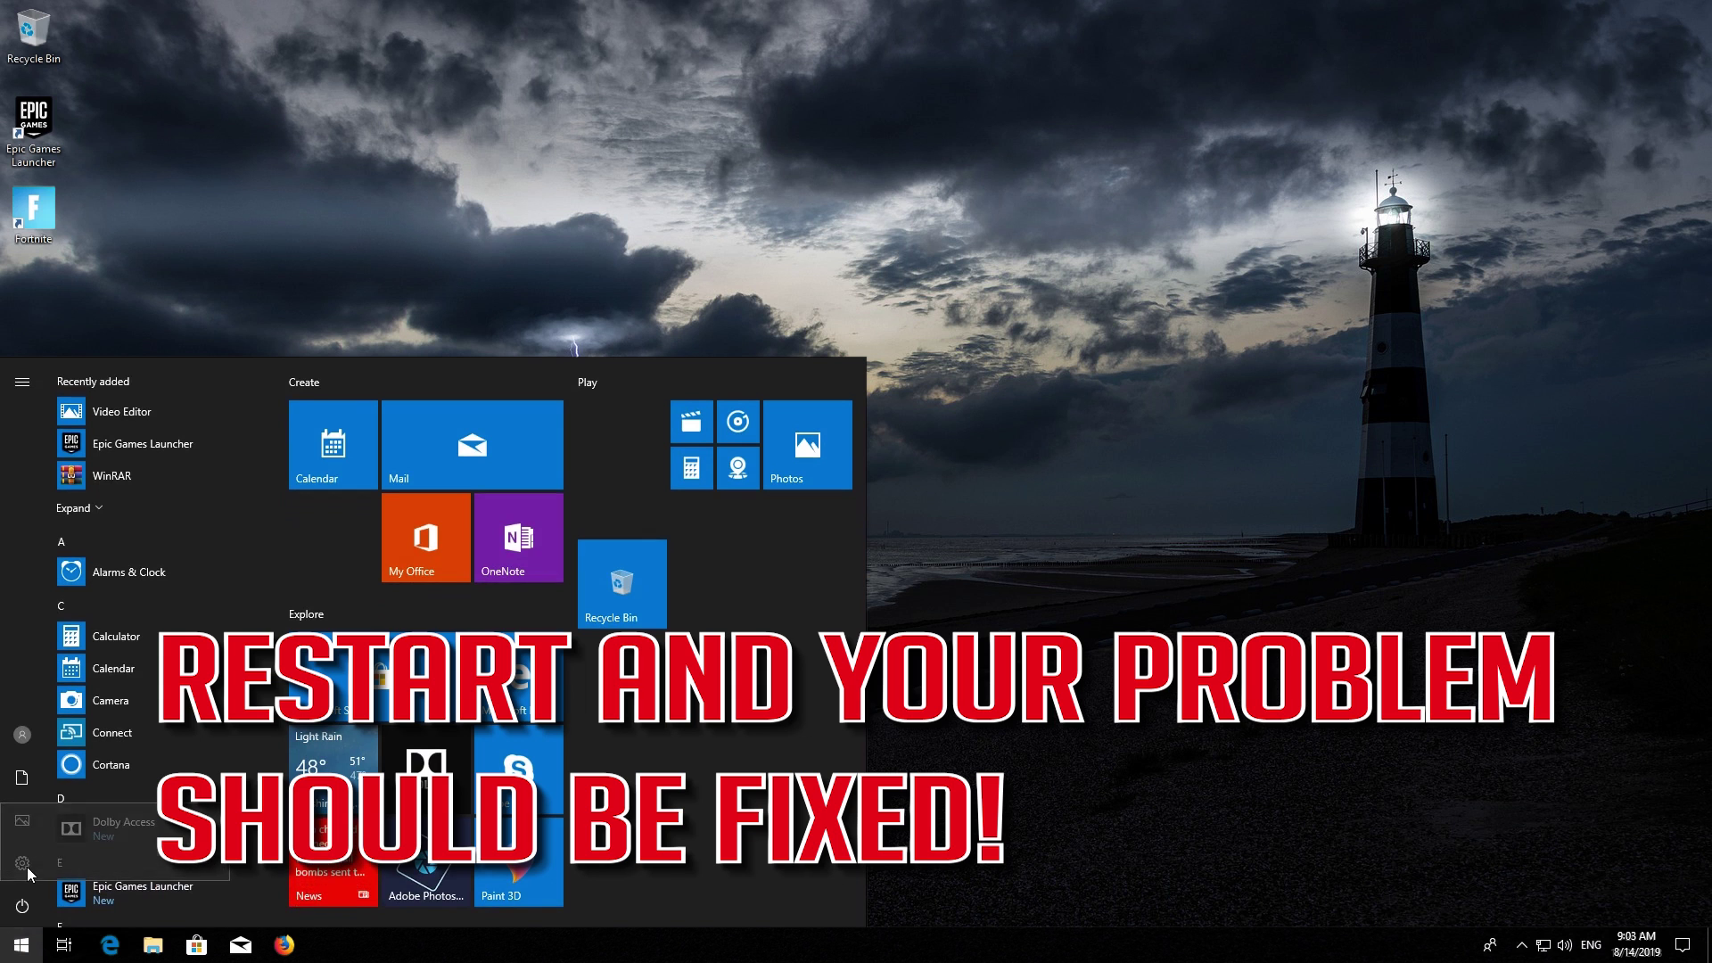
{"action": "left_click", "coordinate": [28, 869]}
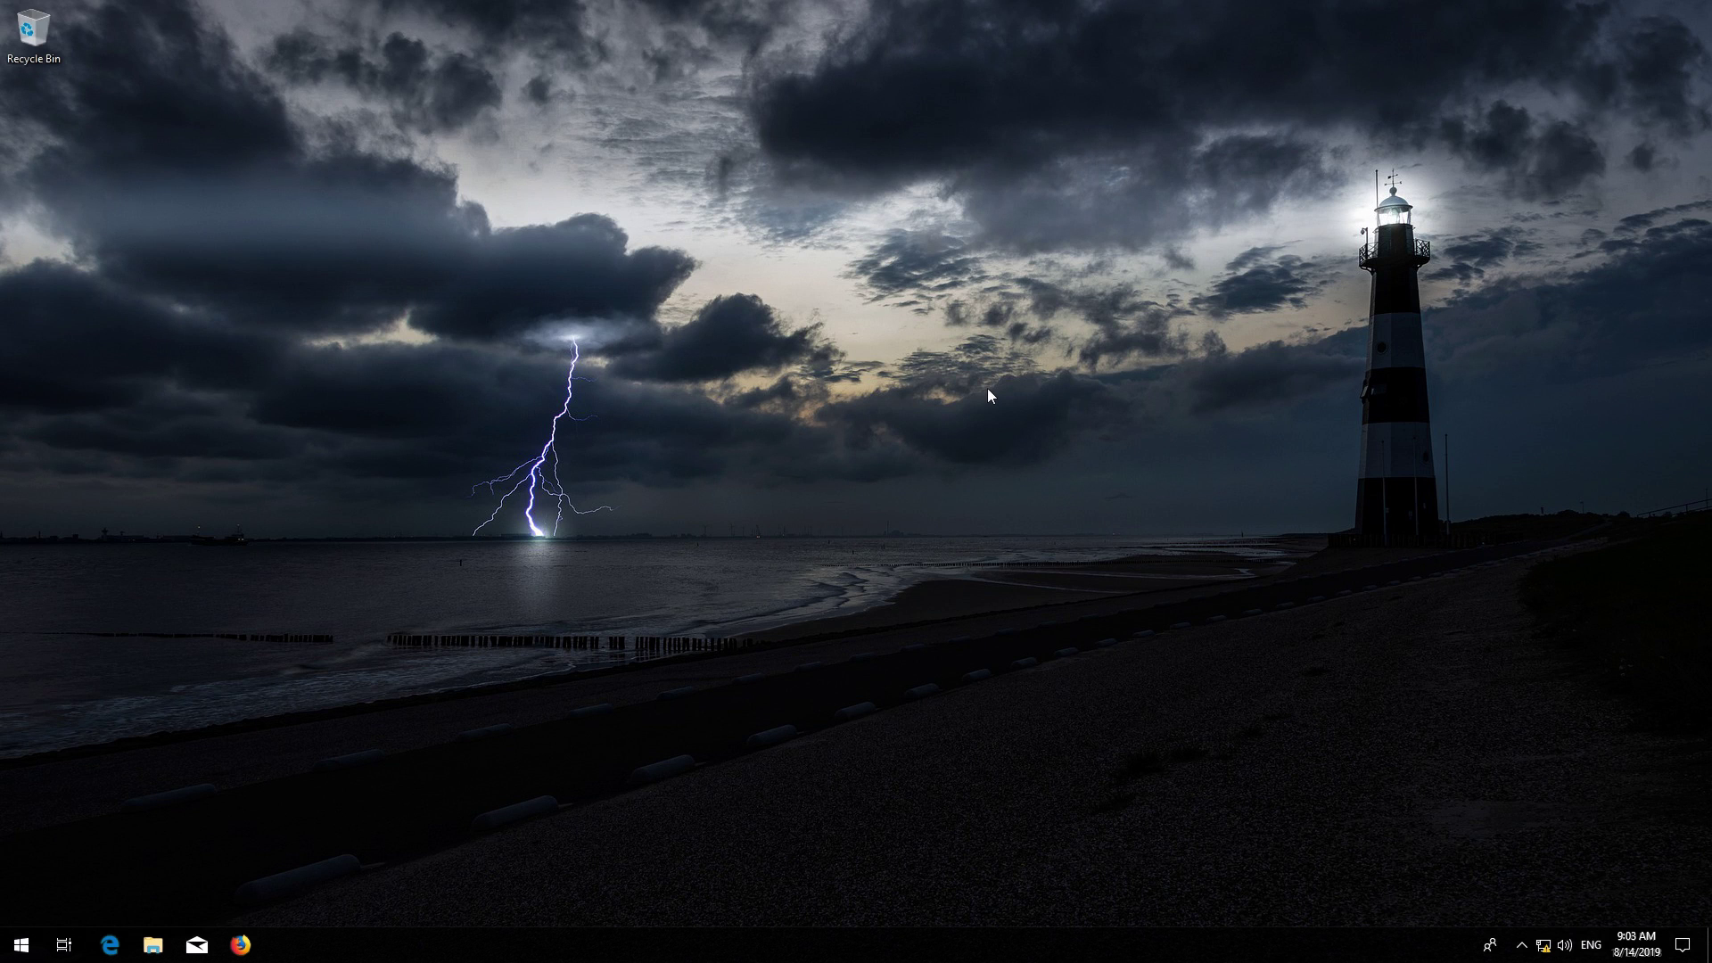
- Search 'device manager' from Start and open Device Manager, centring its window
{"action": "key", "text": "super"}
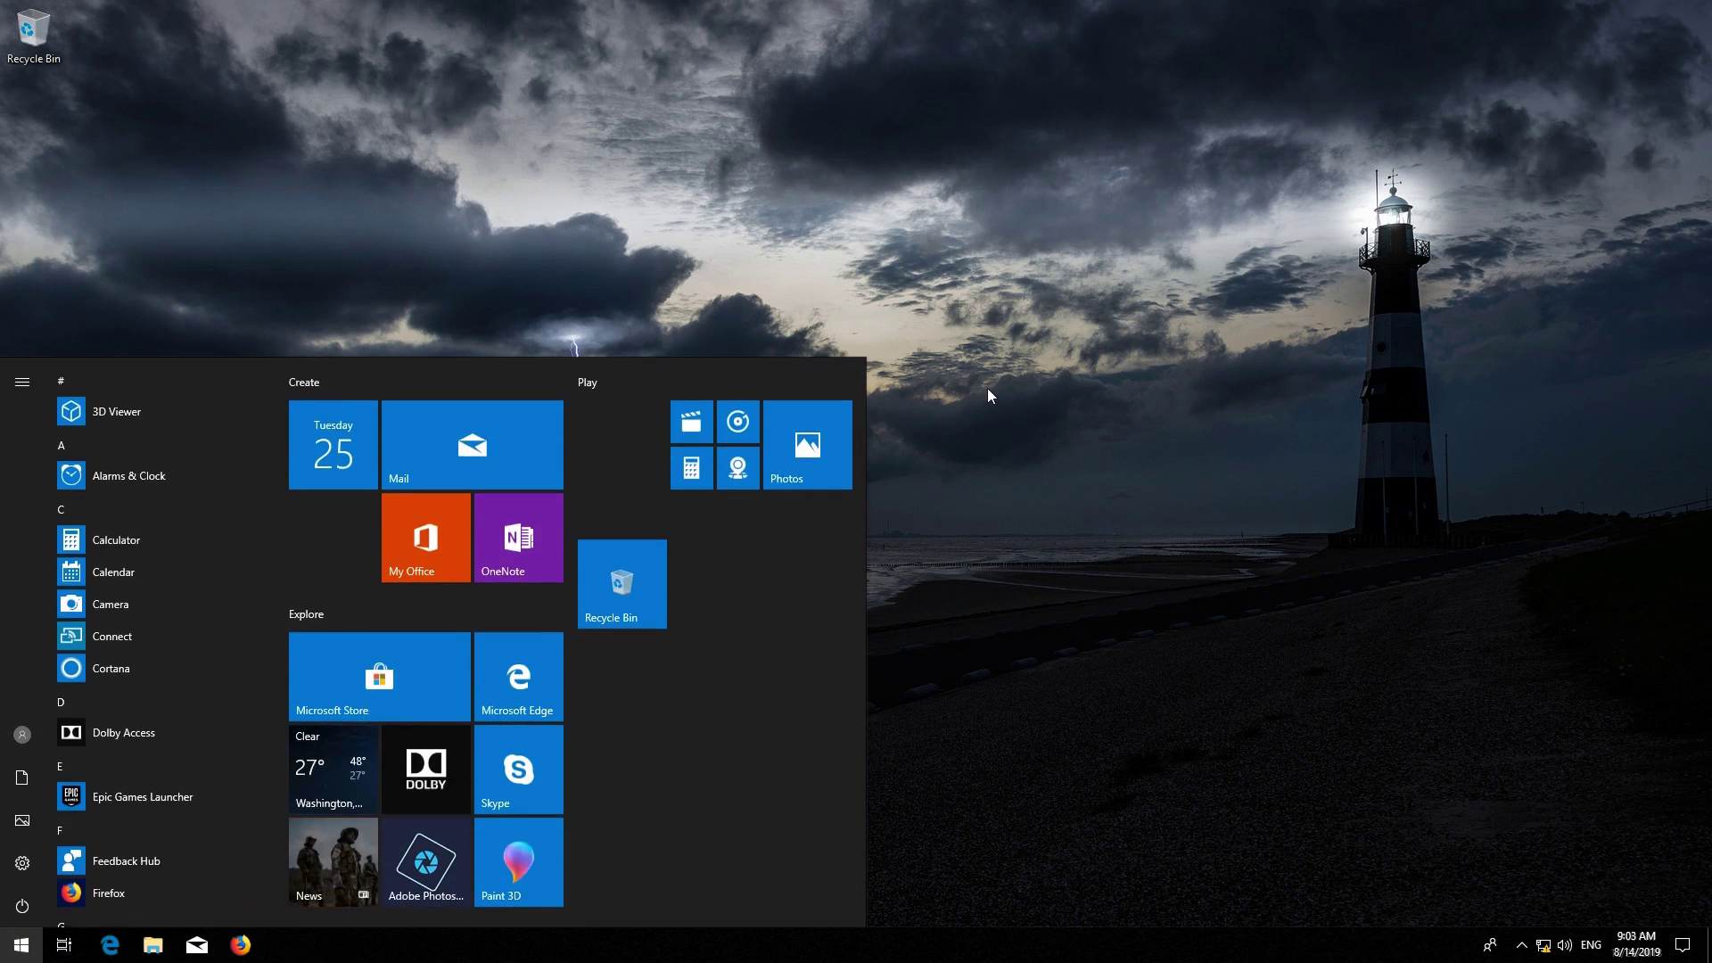
{"action": "type", "text": "device manager"}
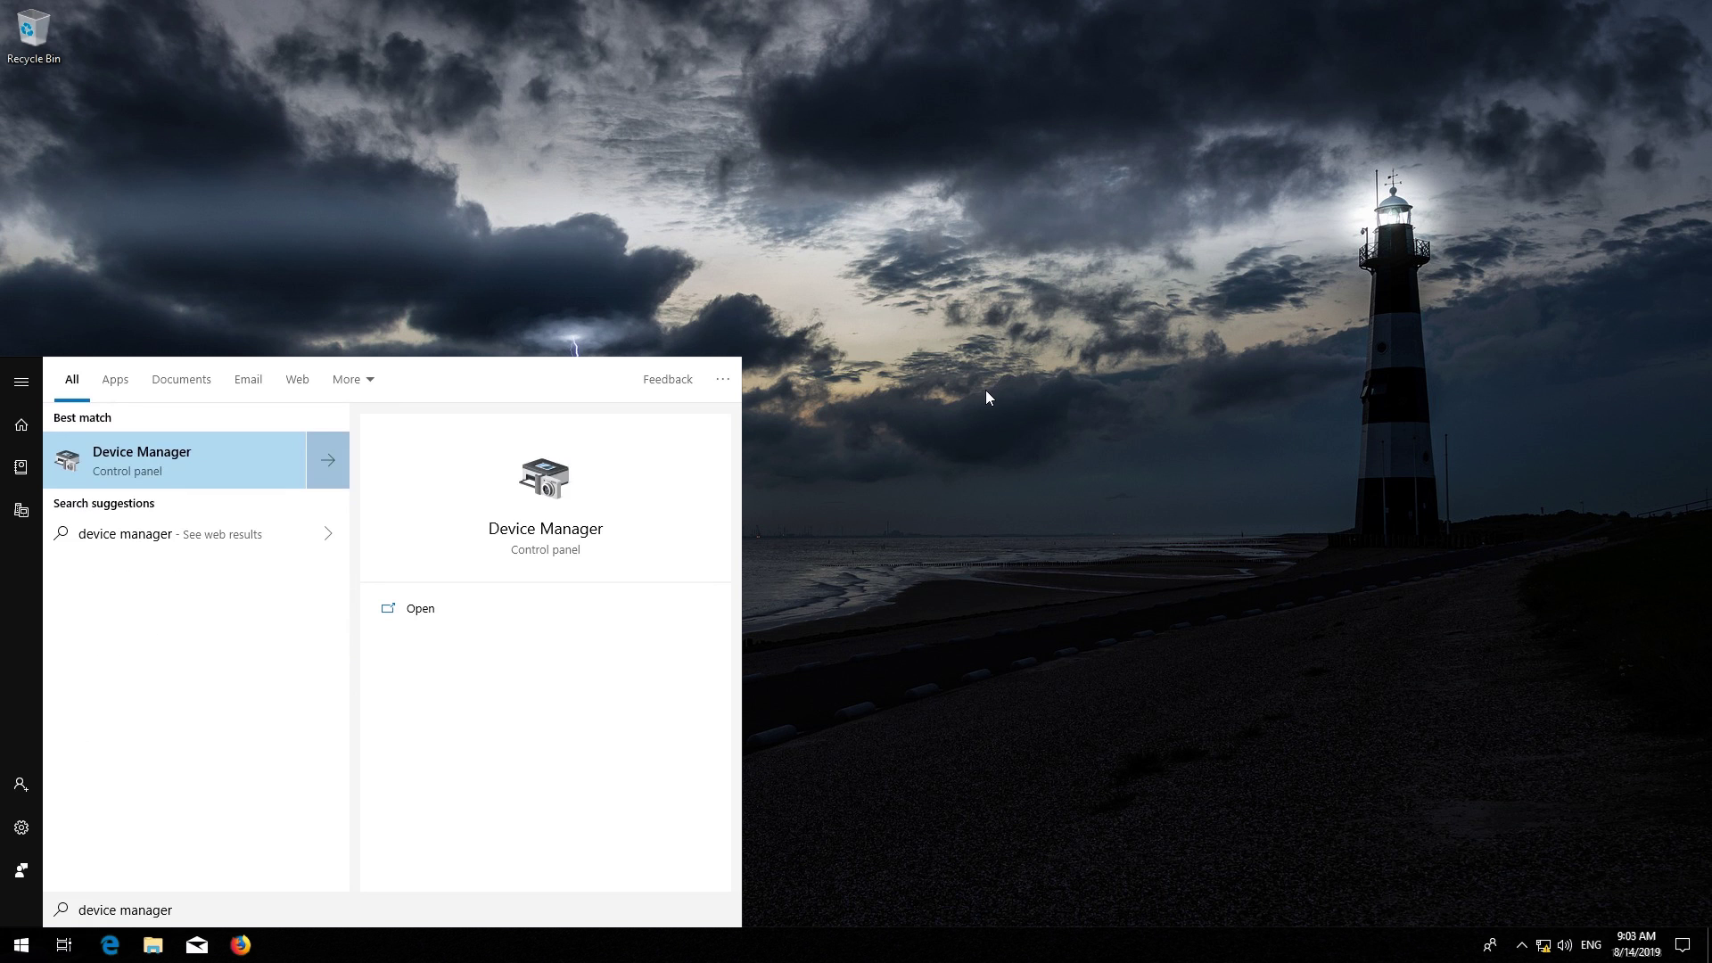
{"action": "left_click", "coordinate": [145, 462]}
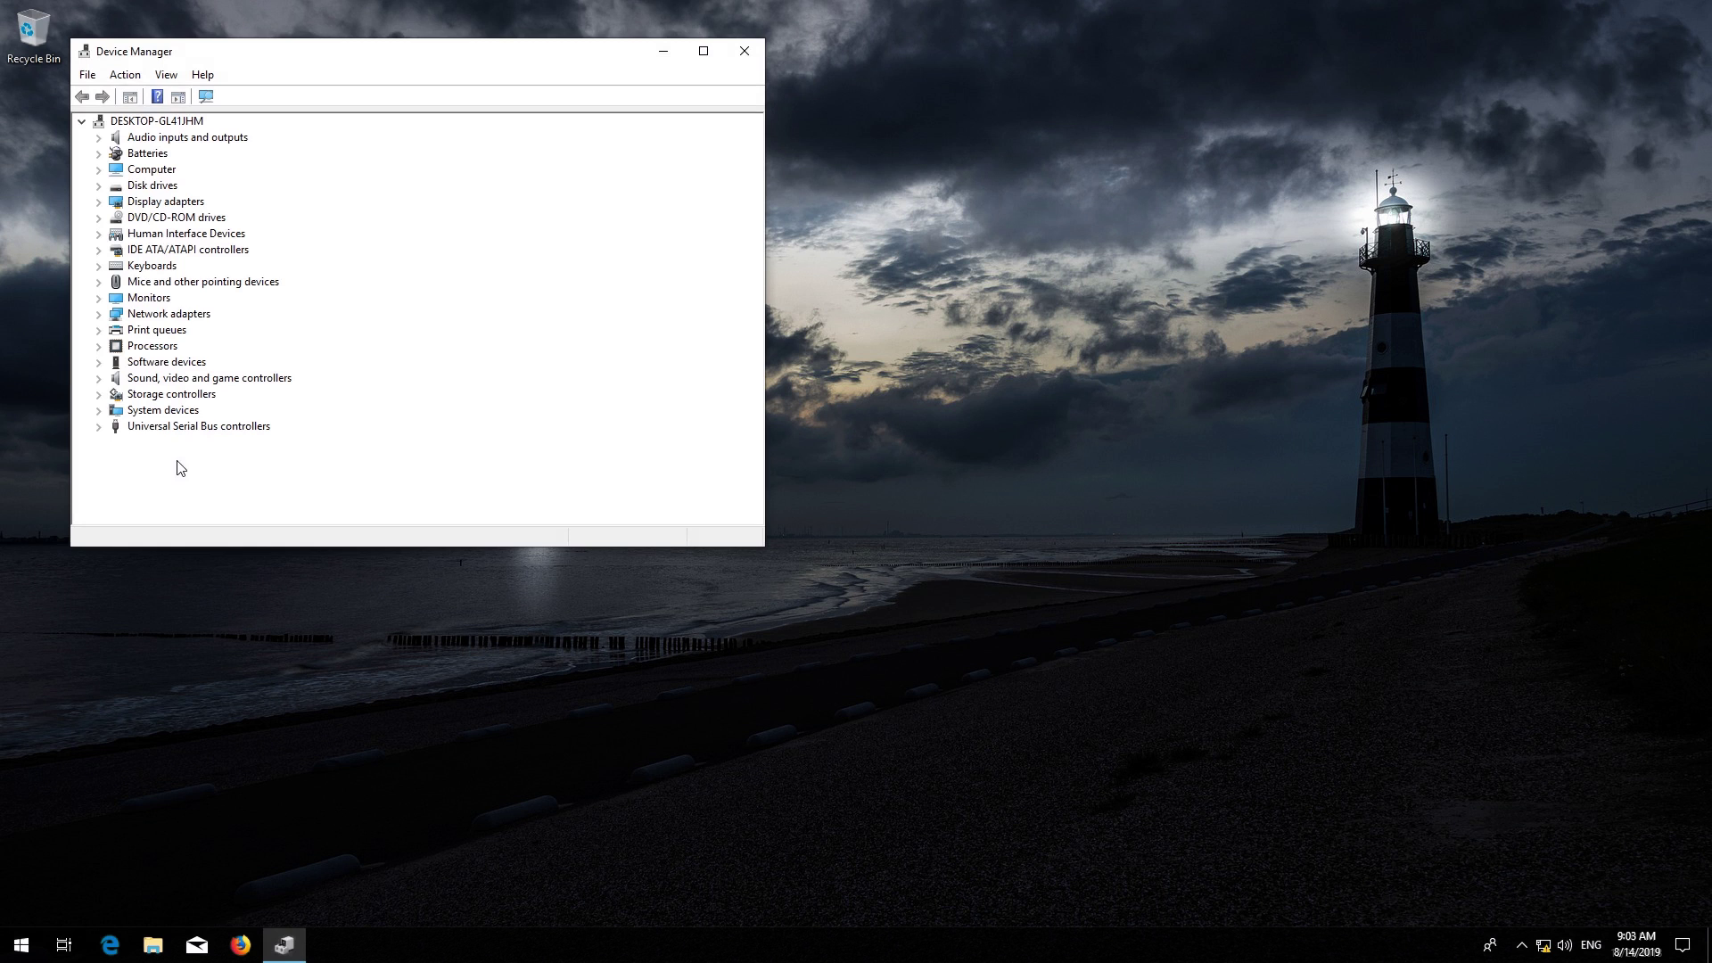
{"action": "left_click_drag", "start_coordinate": [475, 60], "coordinate": [842, 170]}
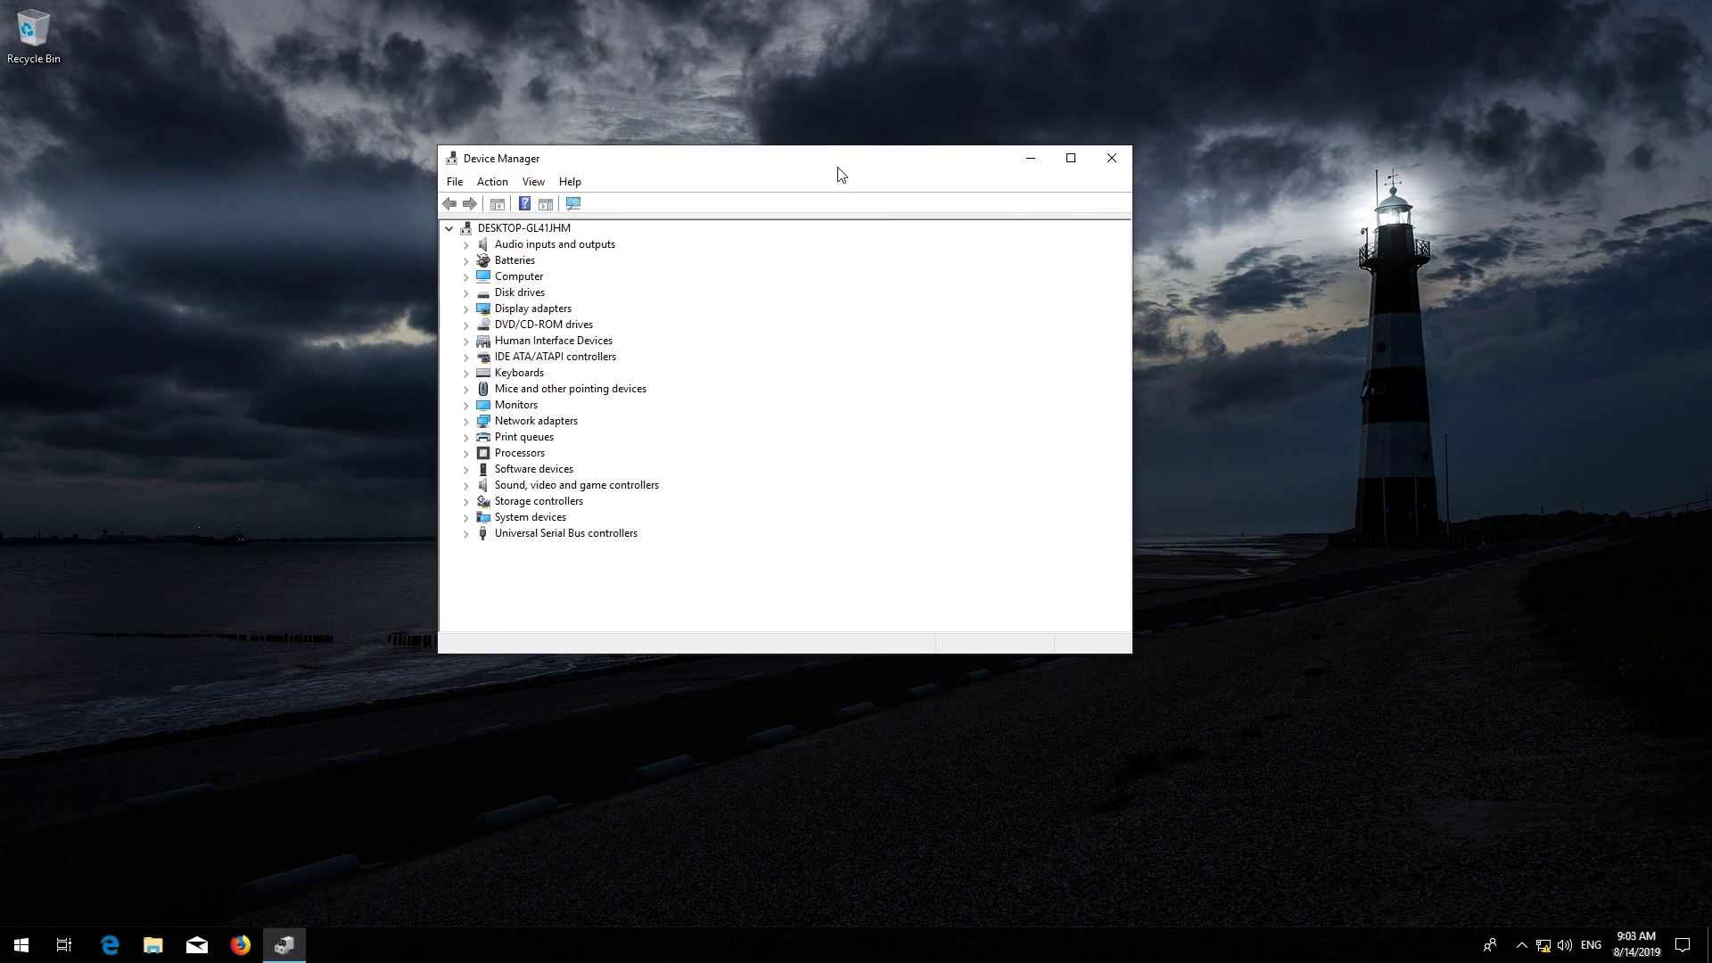
- Expand Network adapters and uninstall the Intel(R) PRO/1000 MT Desktop Adapter, confirming the prompt
{"action": "left_click", "coordinate": [536, 420]}
{"action": "left_click", "coordinate": [467, 421]}
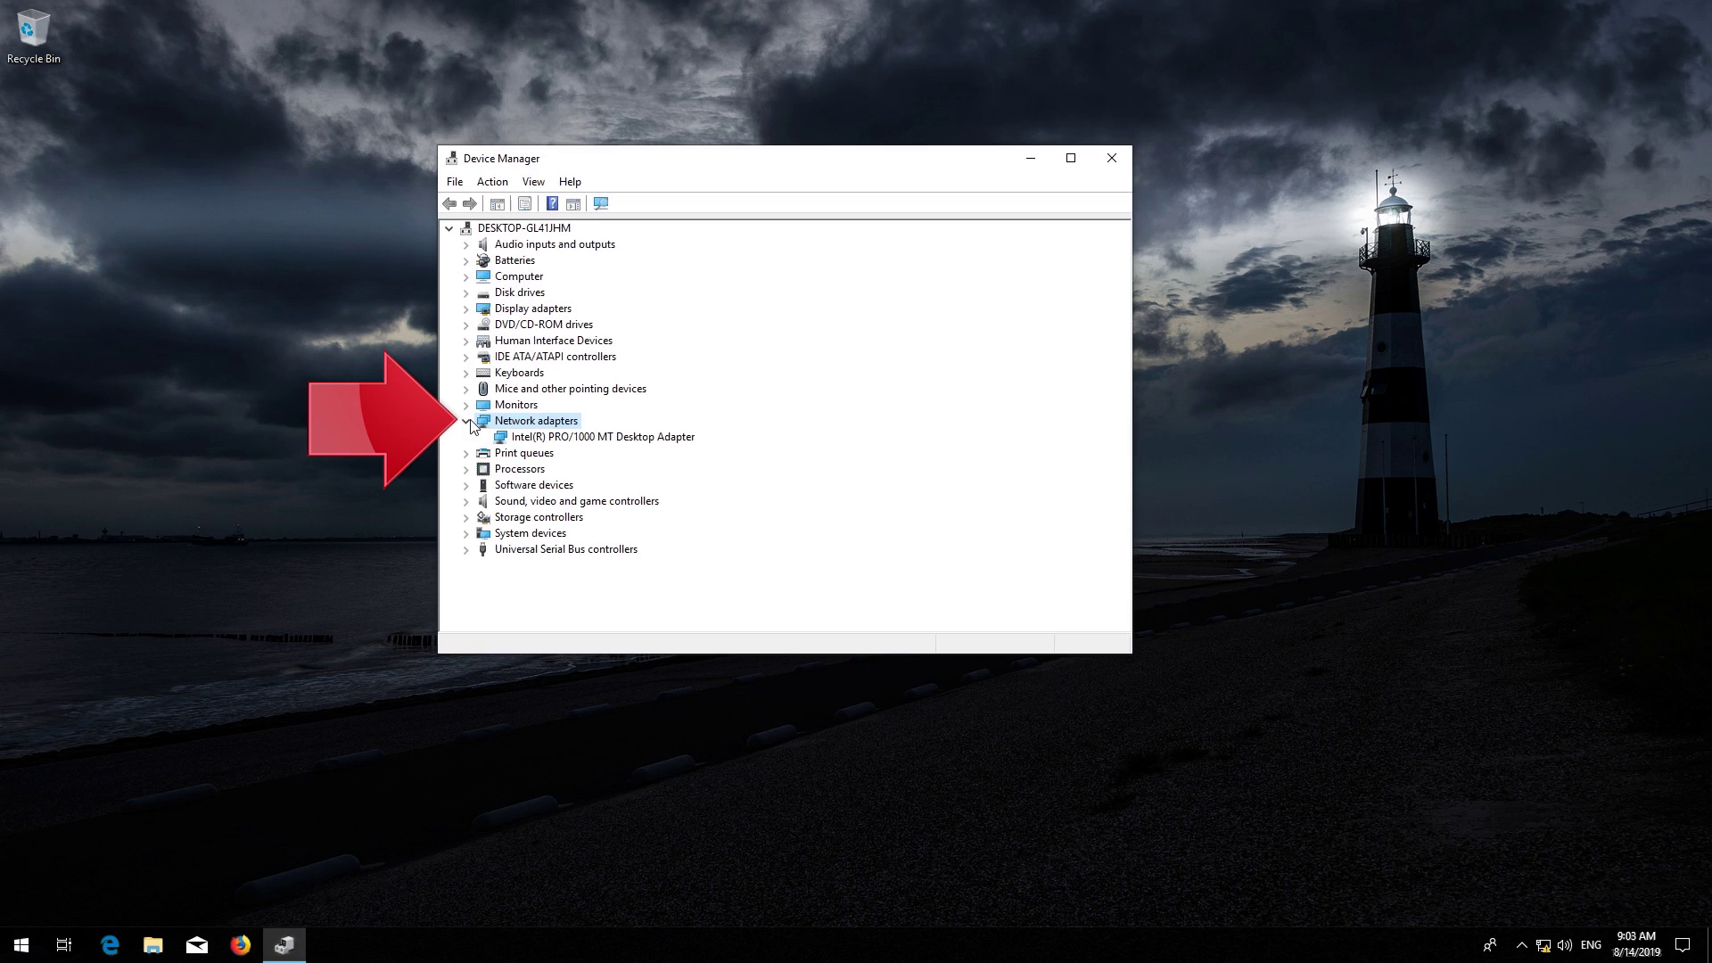
{"action": "left_click", "coordinate": [540, 438]}
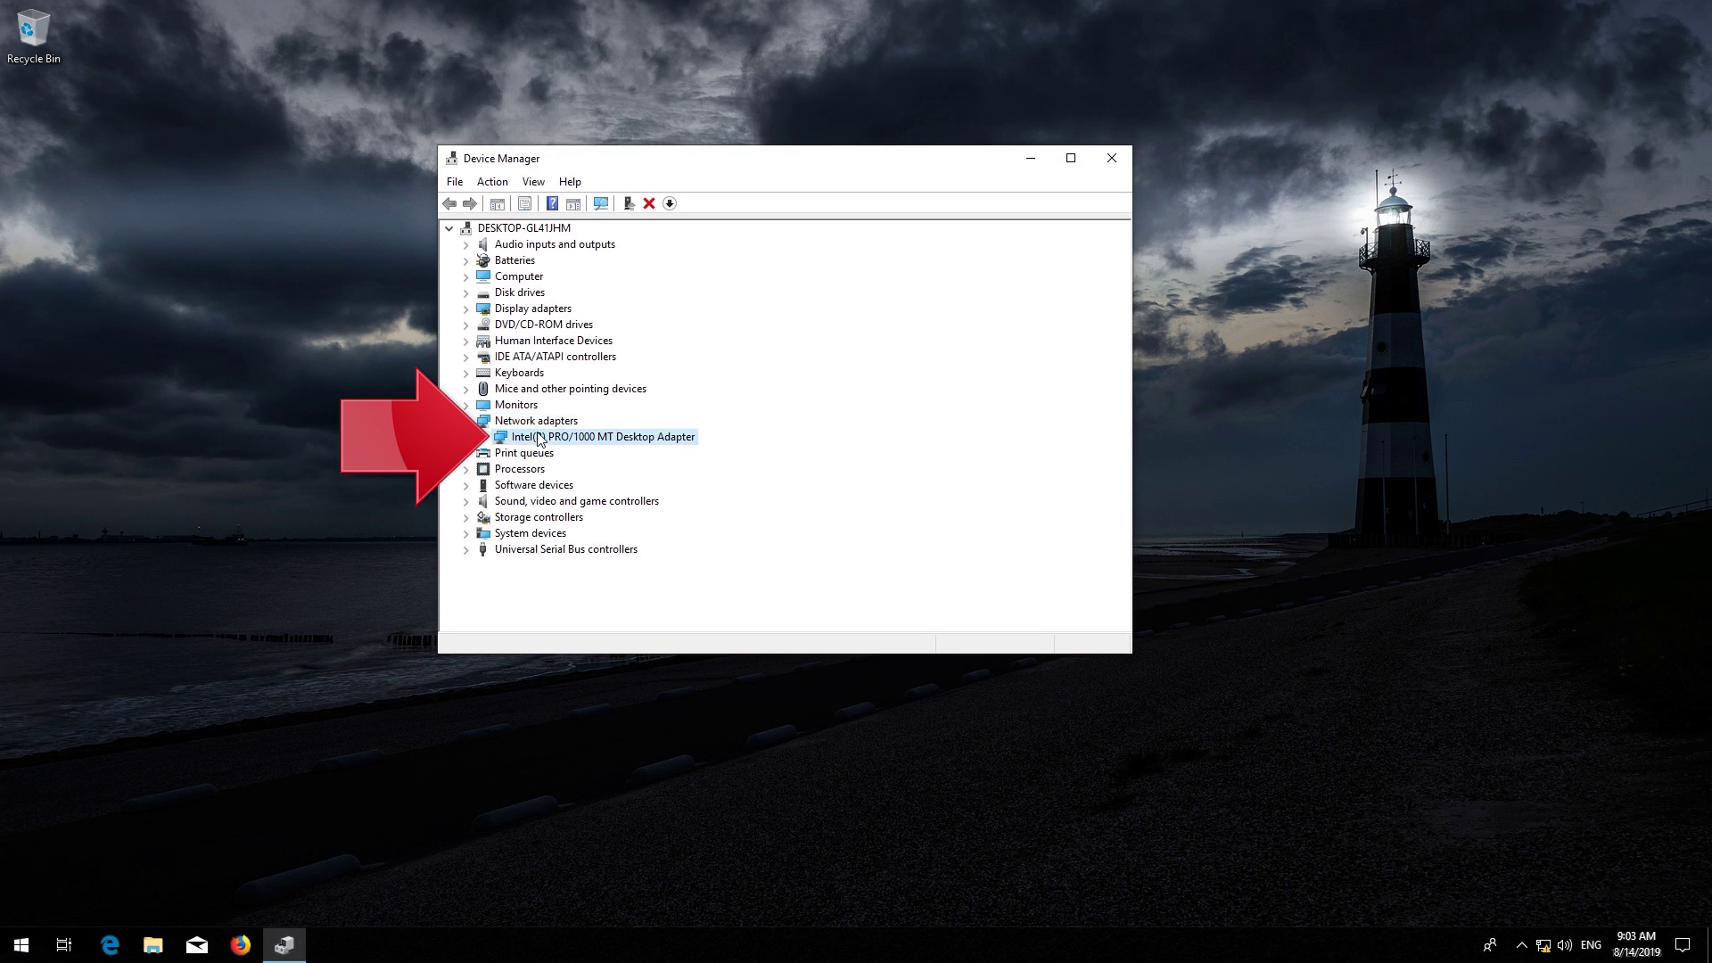
{"action": "right_click", "coordinate": [538, 437]}
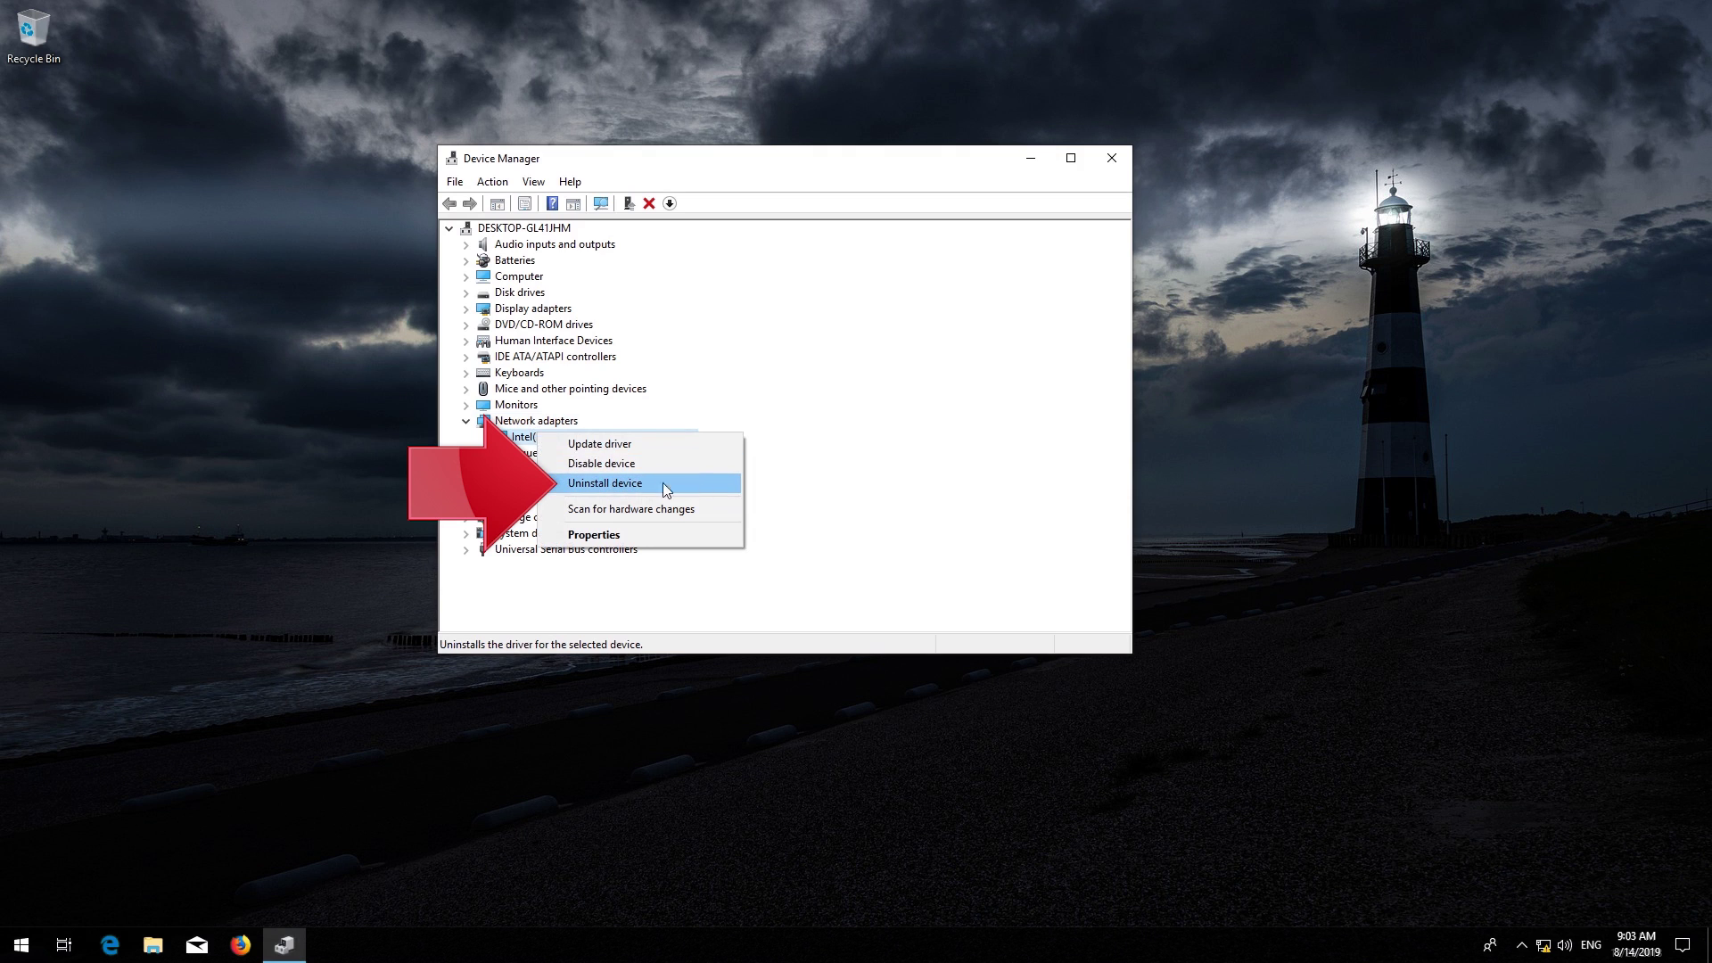
{"action": "left_click", "coordinate": [606, 485]}
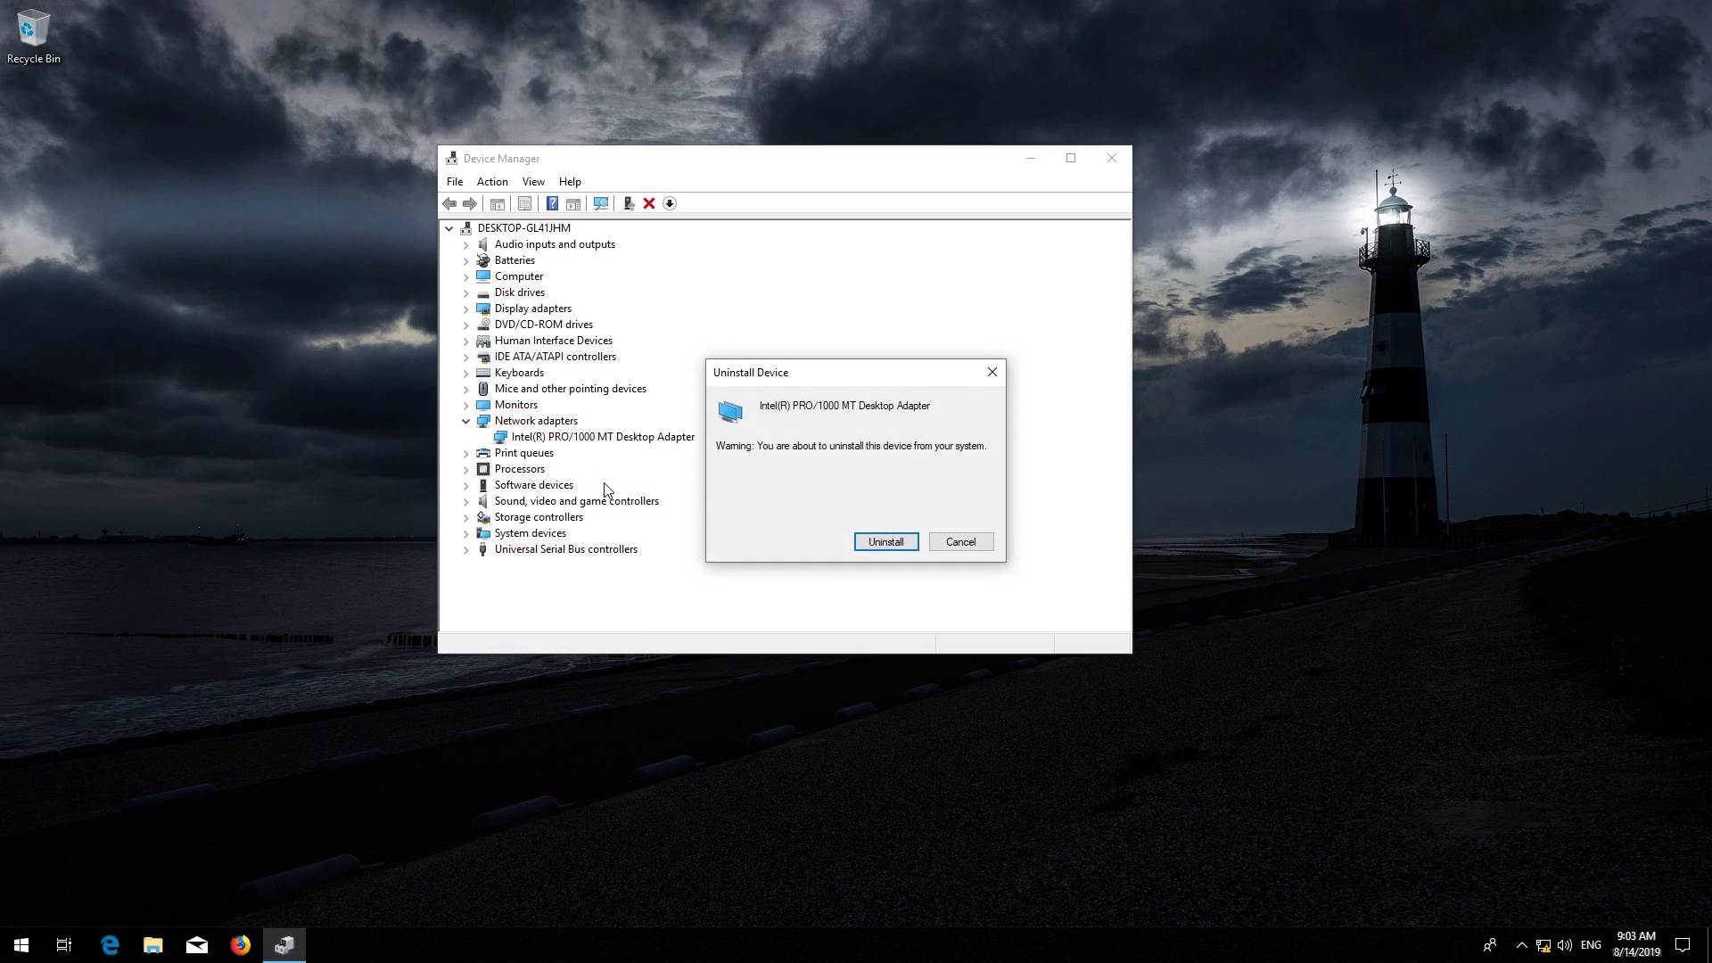
{"action": "left_click", "coordinate": [887, 542]}
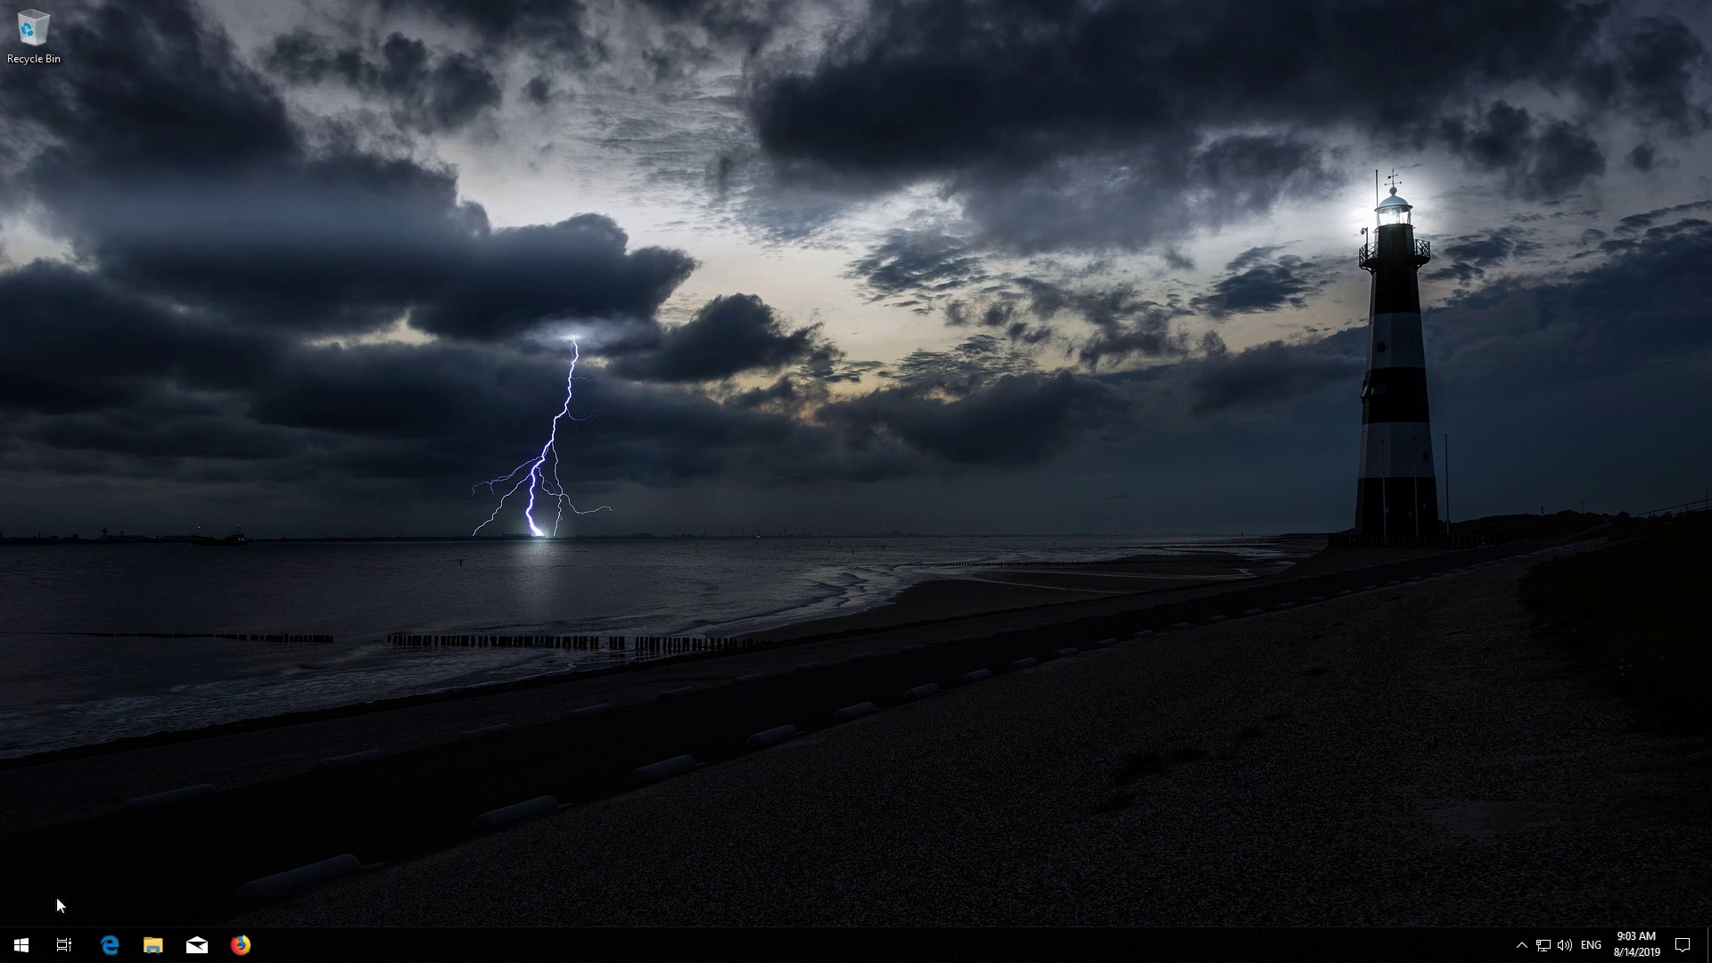
- Open Settings > Network & Internet and scroll the Status page down to the Network reset link
{"action": "left_click", "coordinate": [21, 945]}
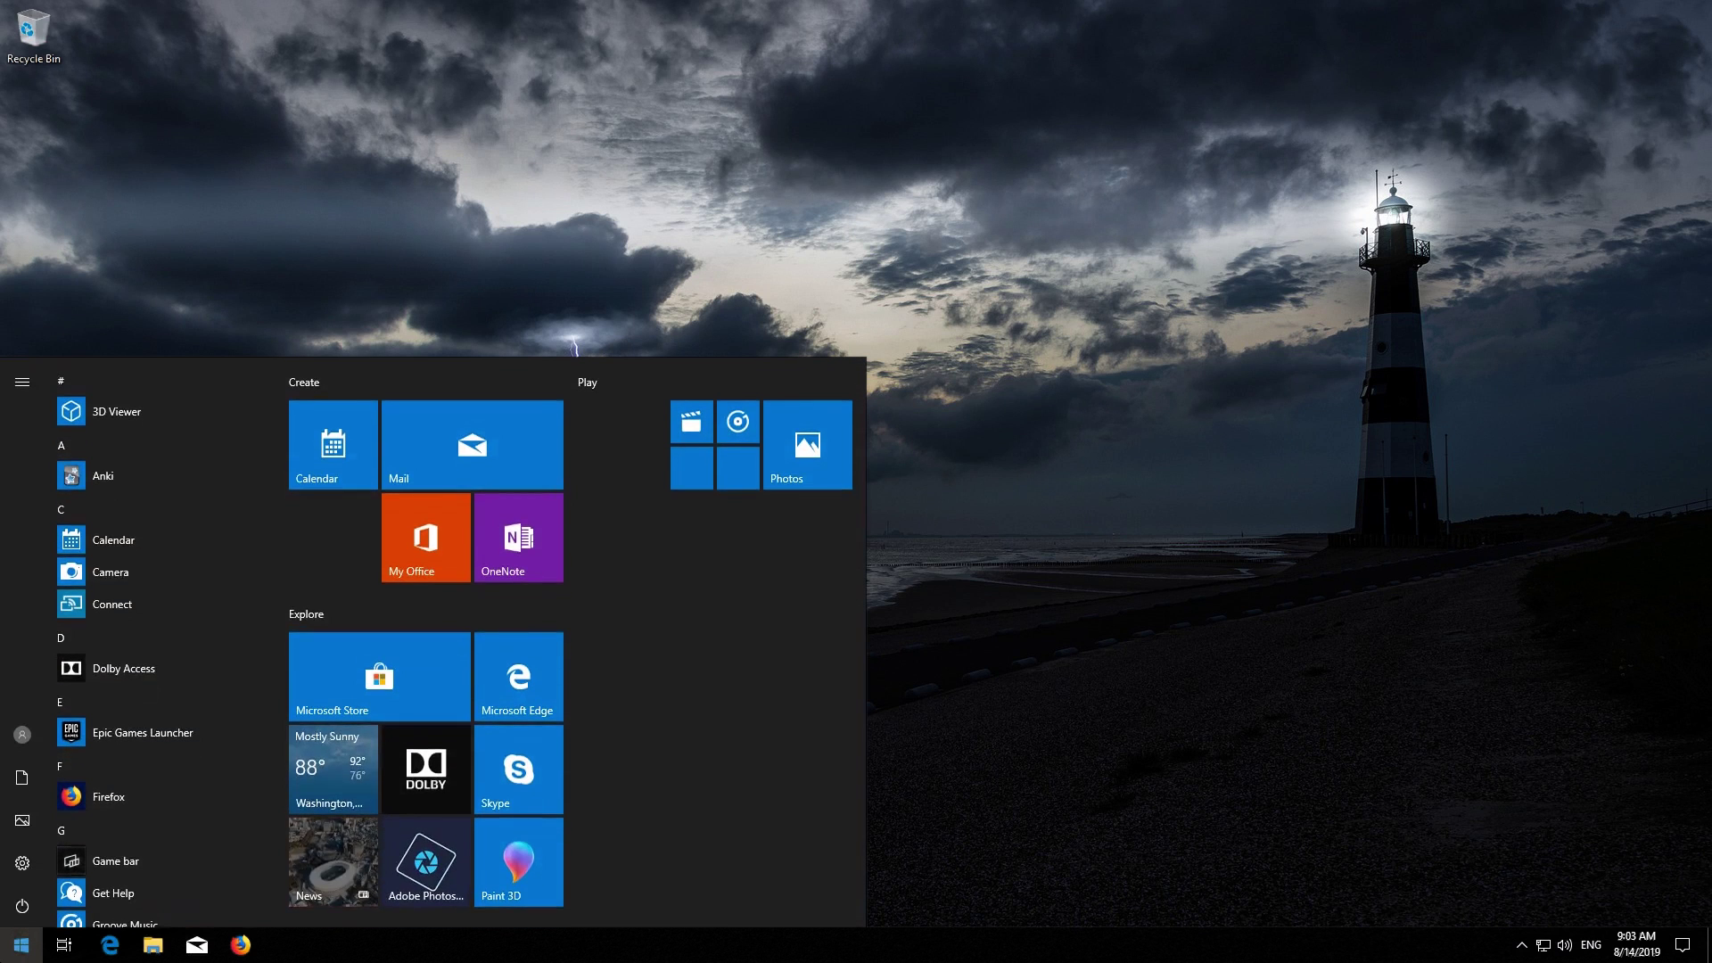
{"action": "left_click", "coordinate": [30, 855]}
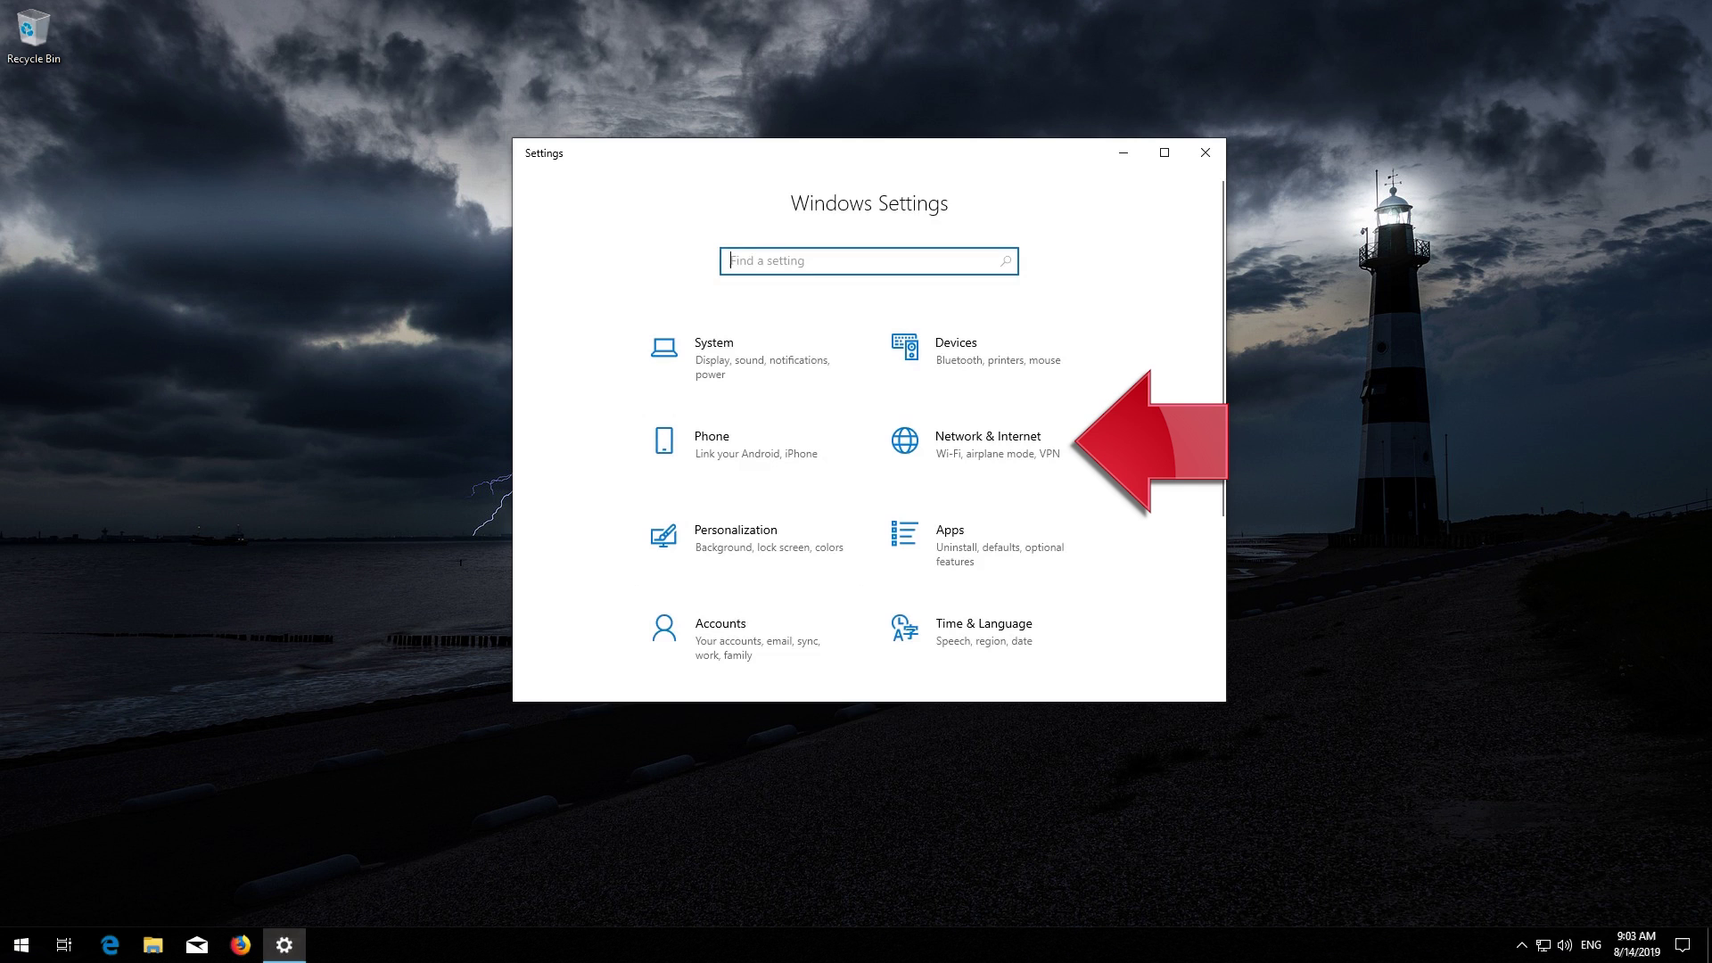
{"action": "left_click", "coordinate": [1009, 446]}
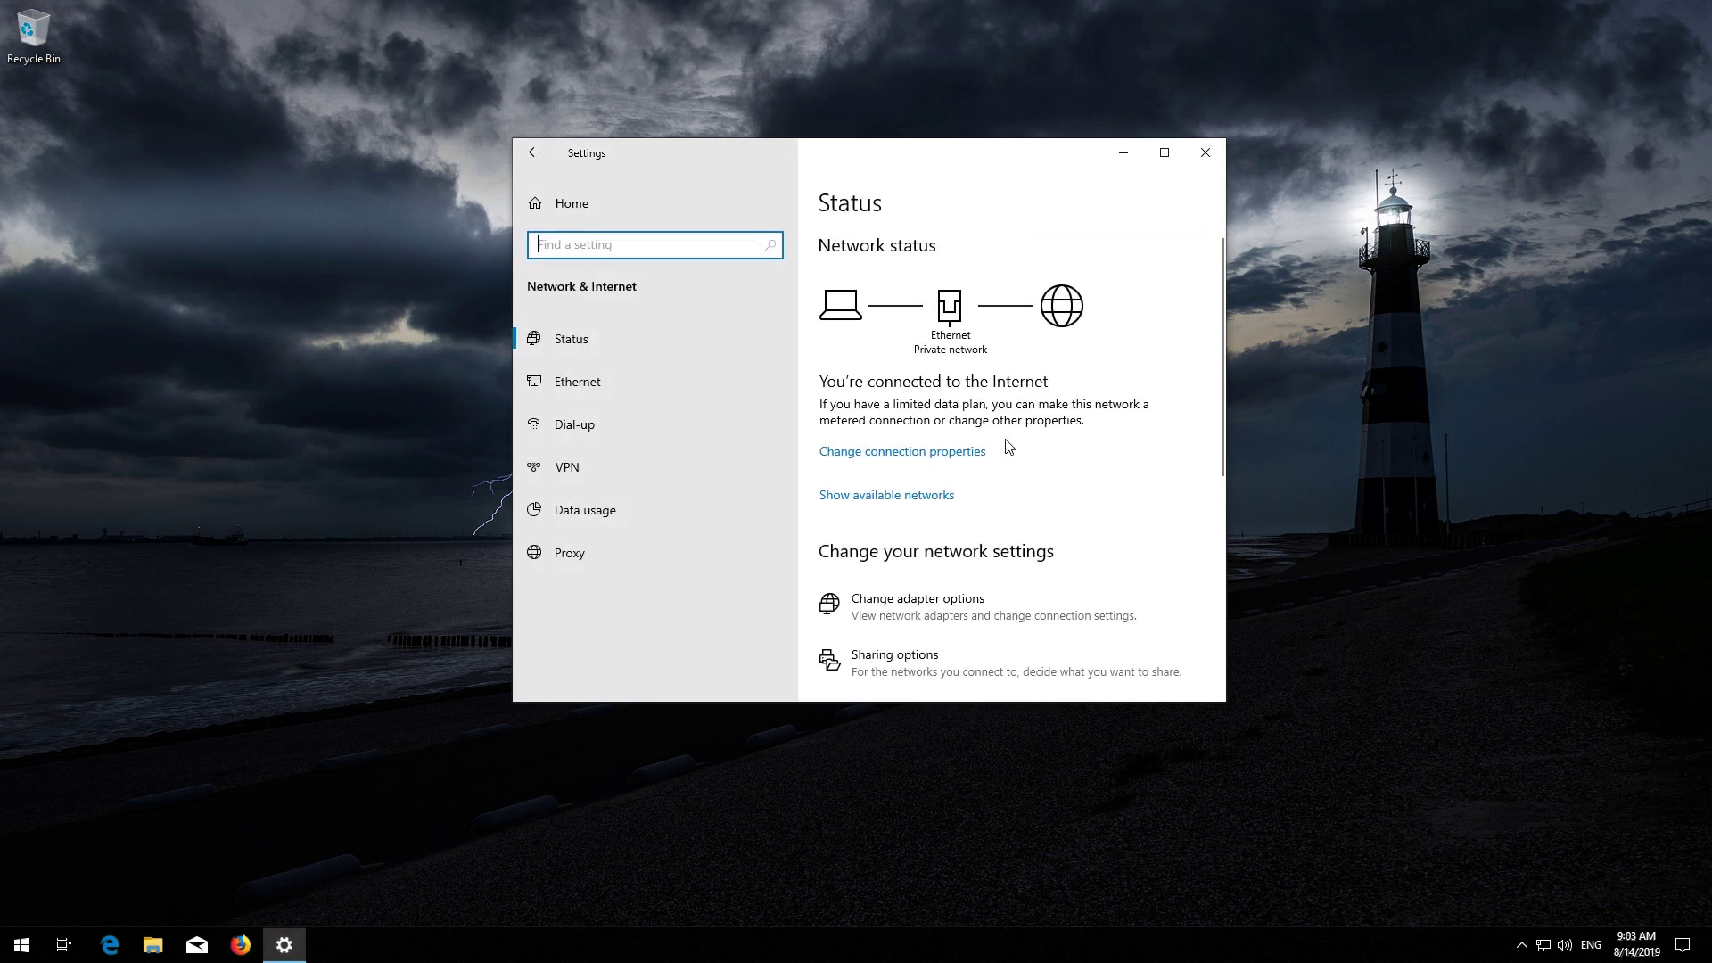
{"action": "scroll", "coordinate": [1009, 446], "scroll_direction": "down", "scroll_amount": 3}
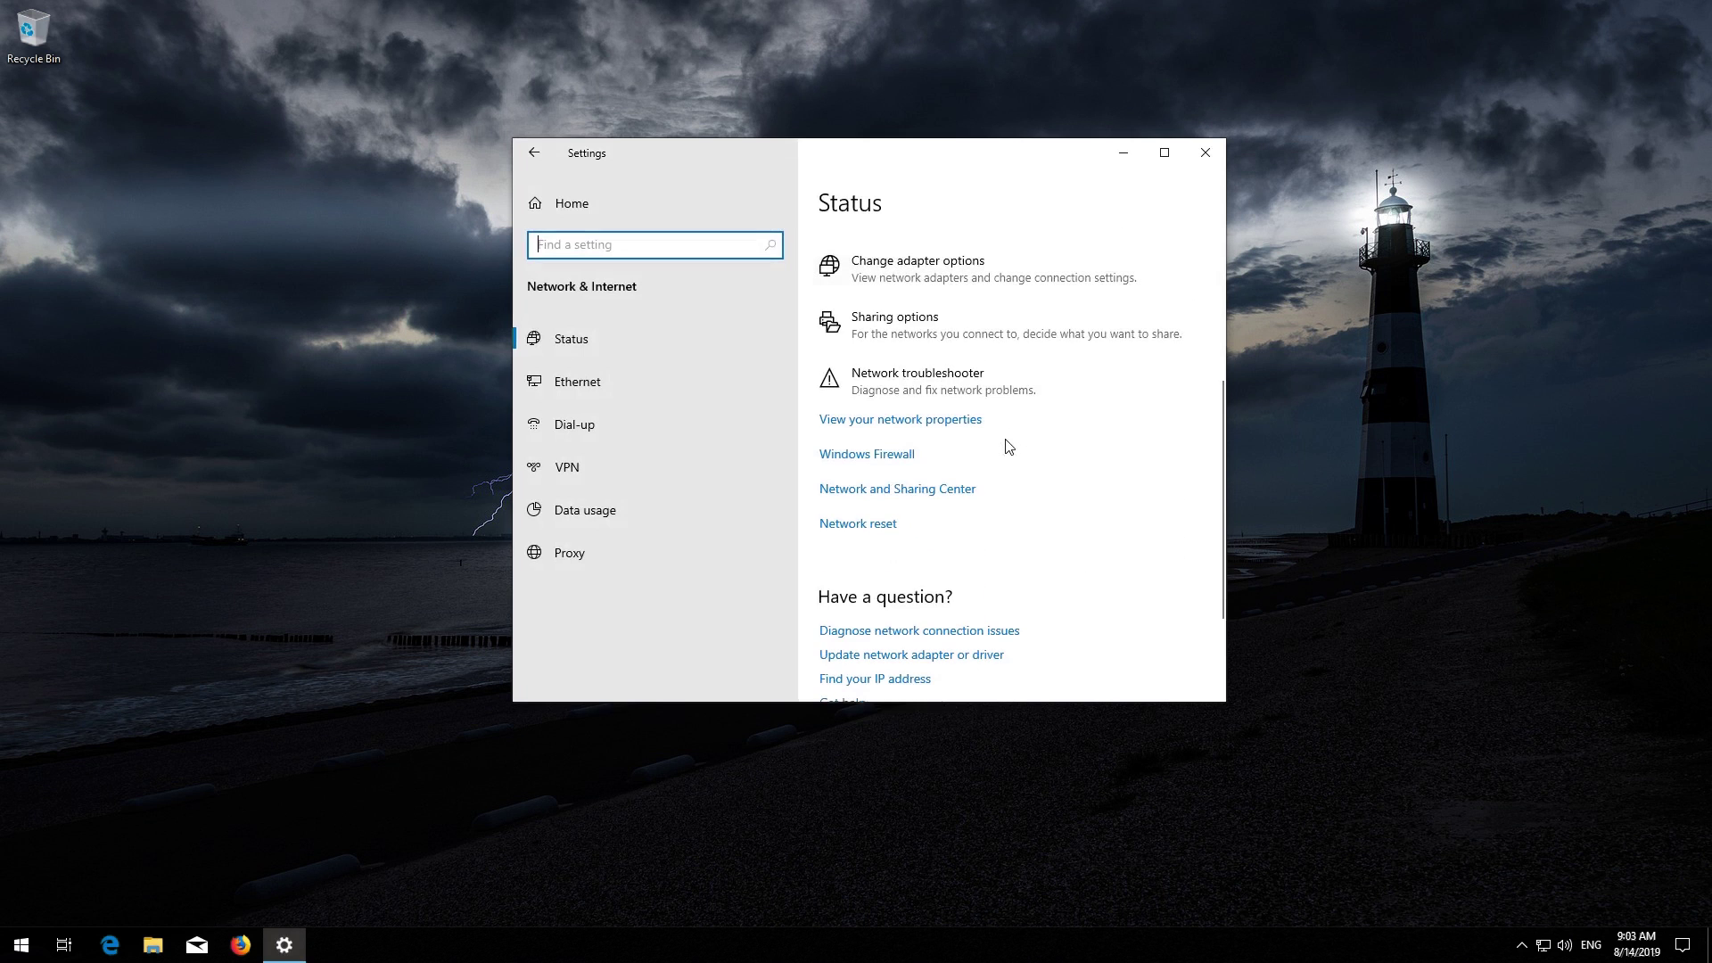
{"action": "scroll", "coordinate": [1008, 446], "scroll_direction": "down", "scroll_amount": 1}
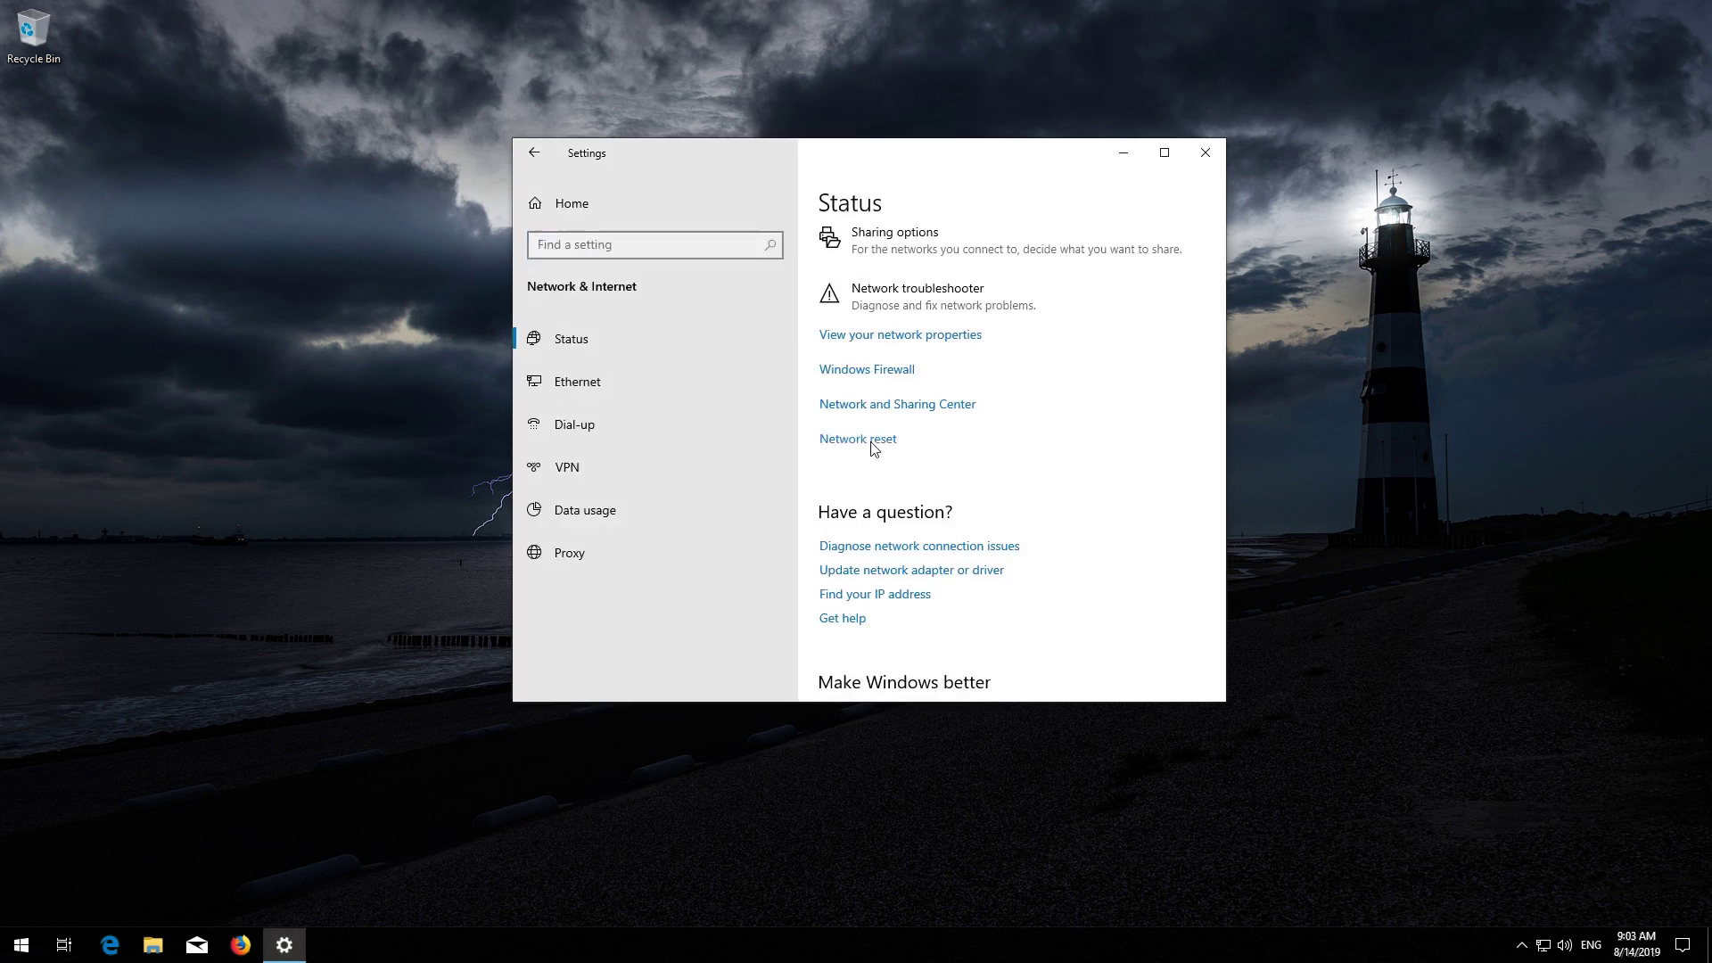
- Open Network reset, choose Reset now, and confirm with Yes
{"action": "left_click", "coordinate": [872, 448]}
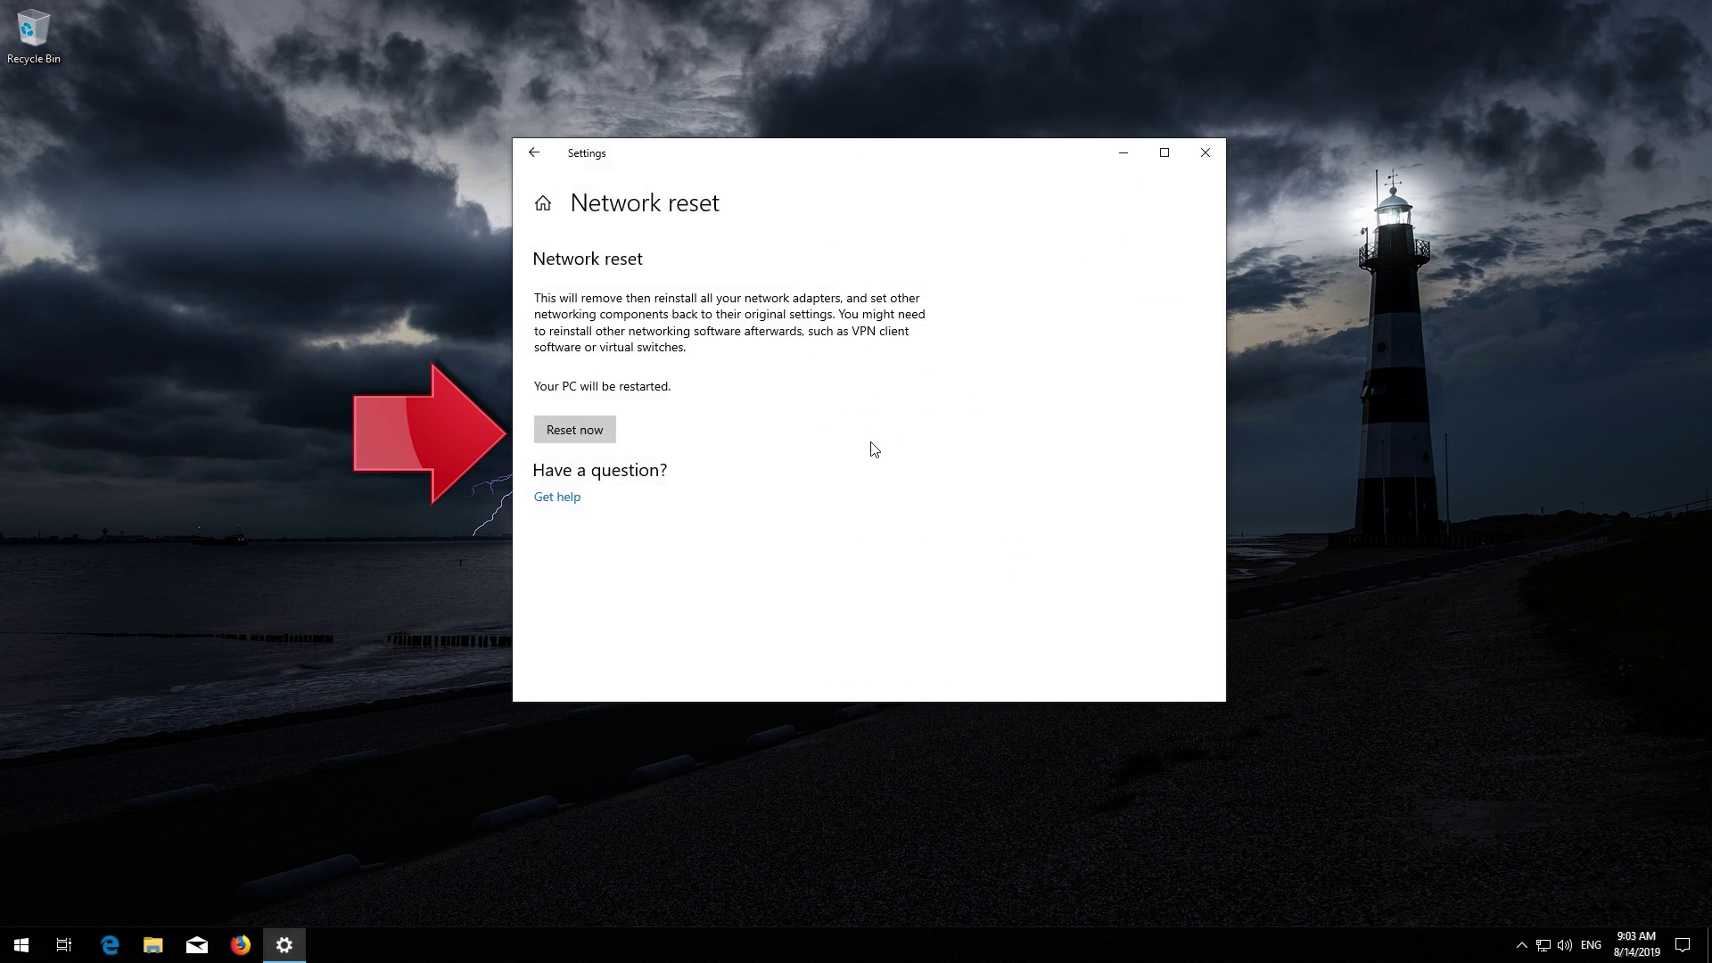
{"action": "left_click", "coordinate": [593, 431]}
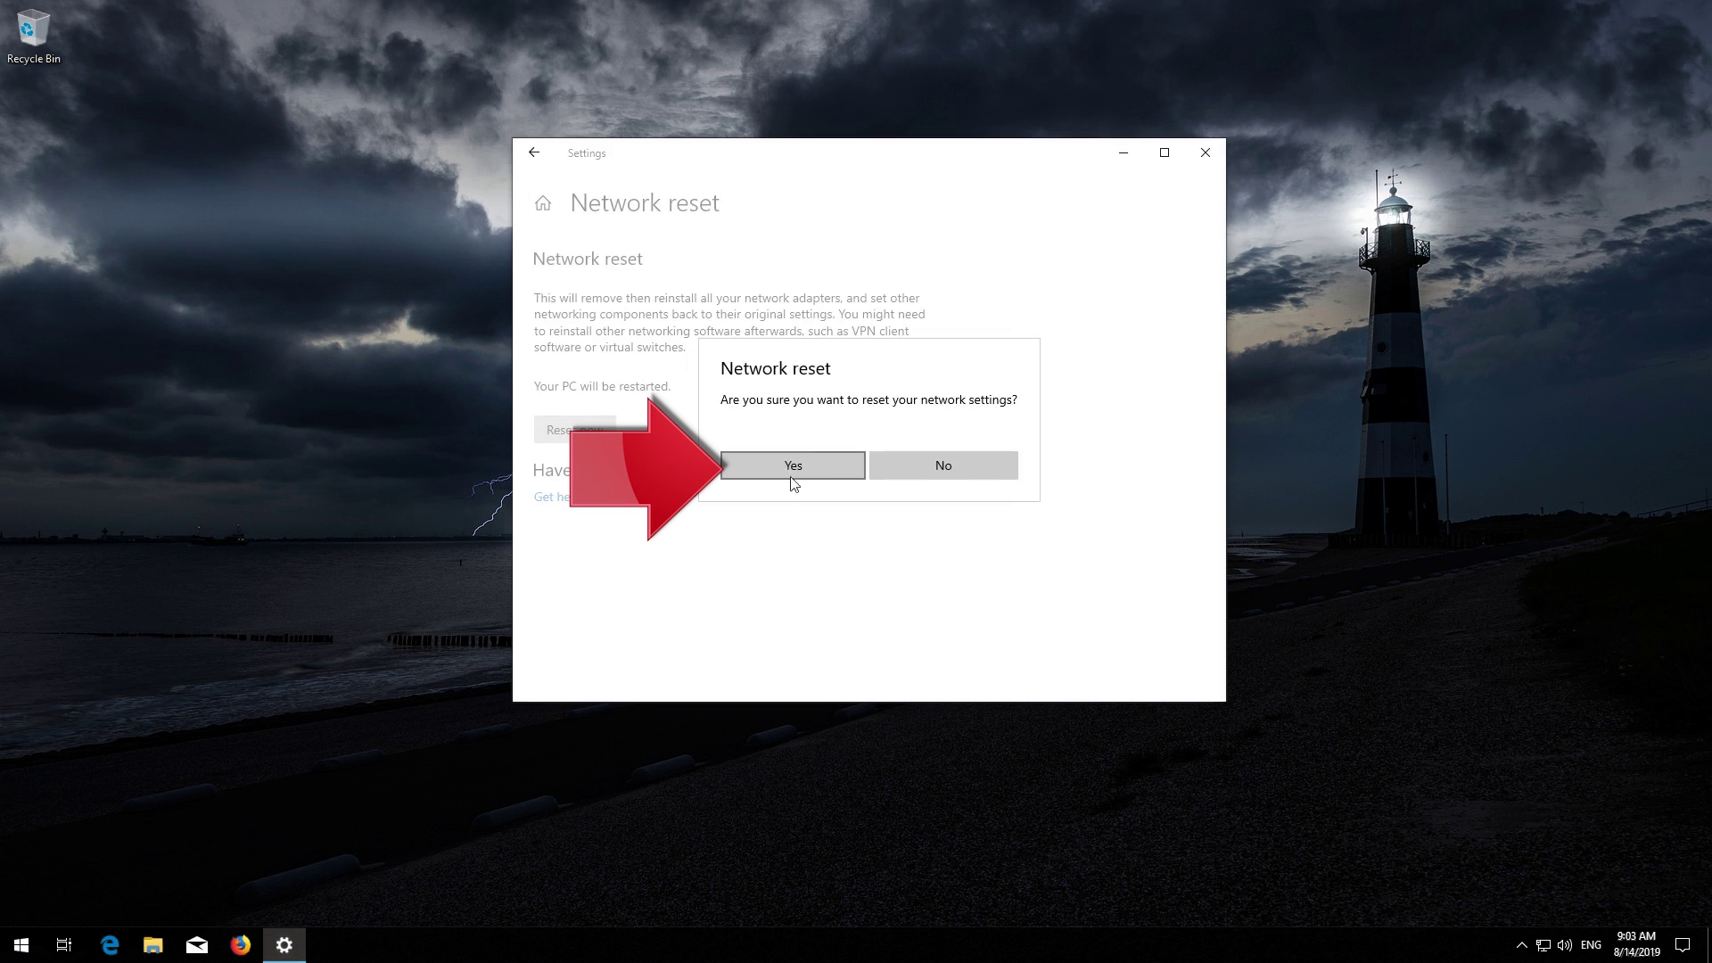
{"action": "left_click", "coordinate": [815, 456]}
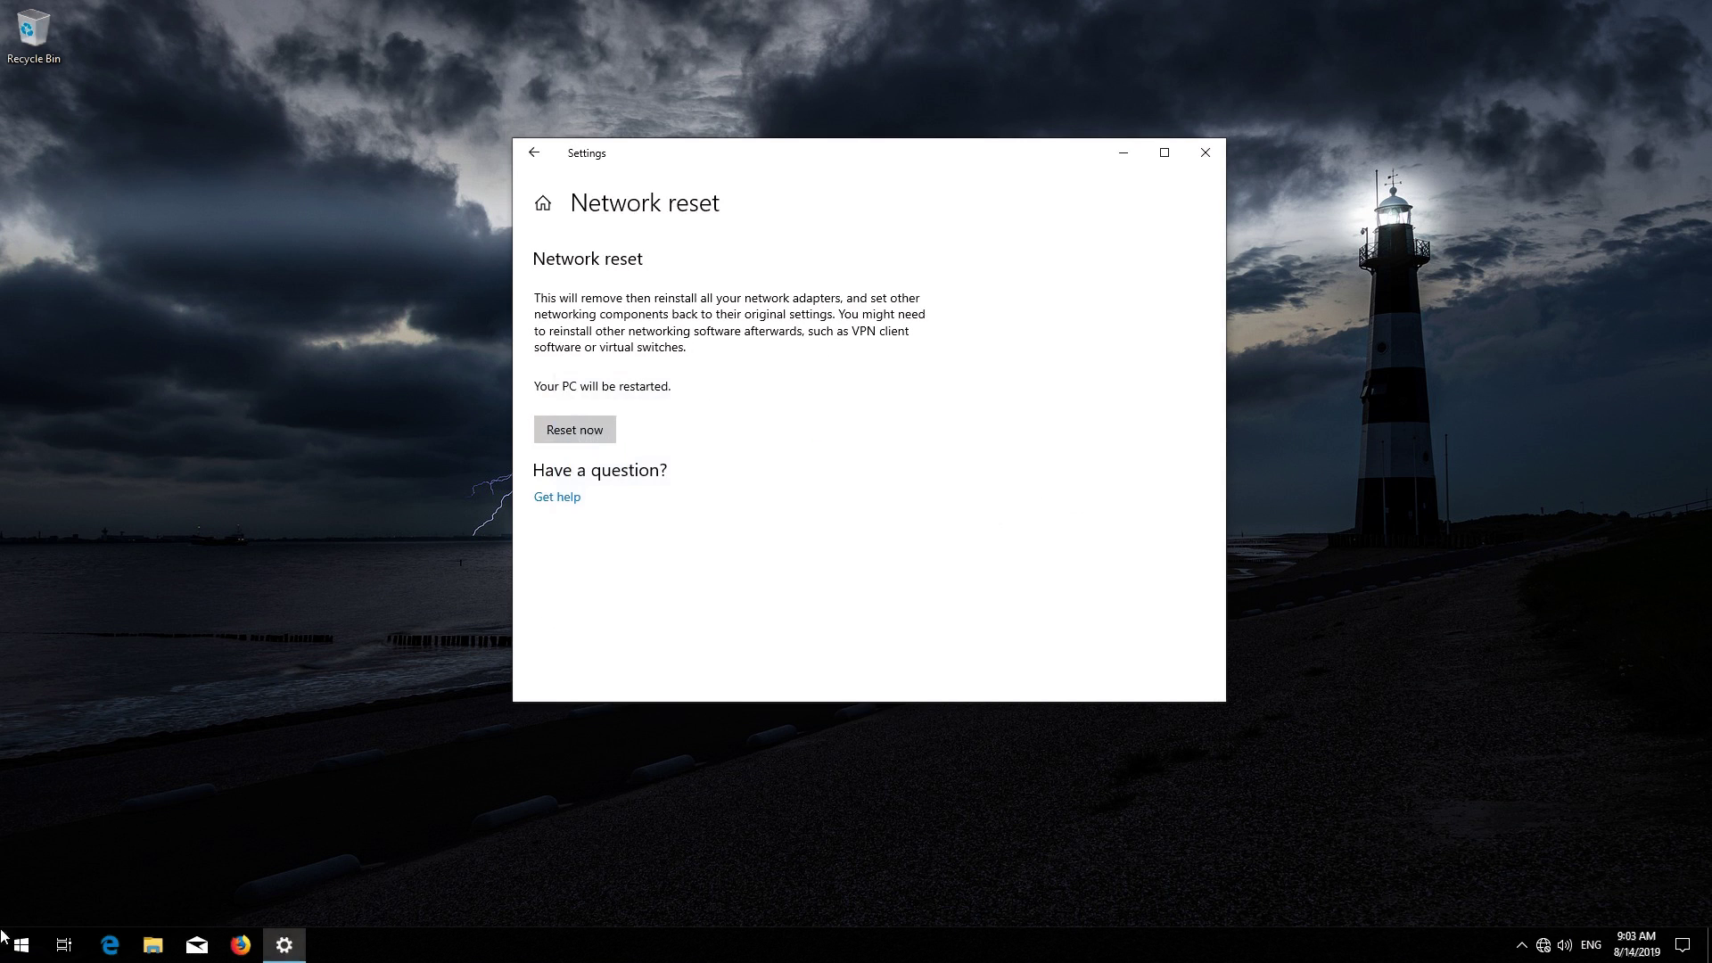